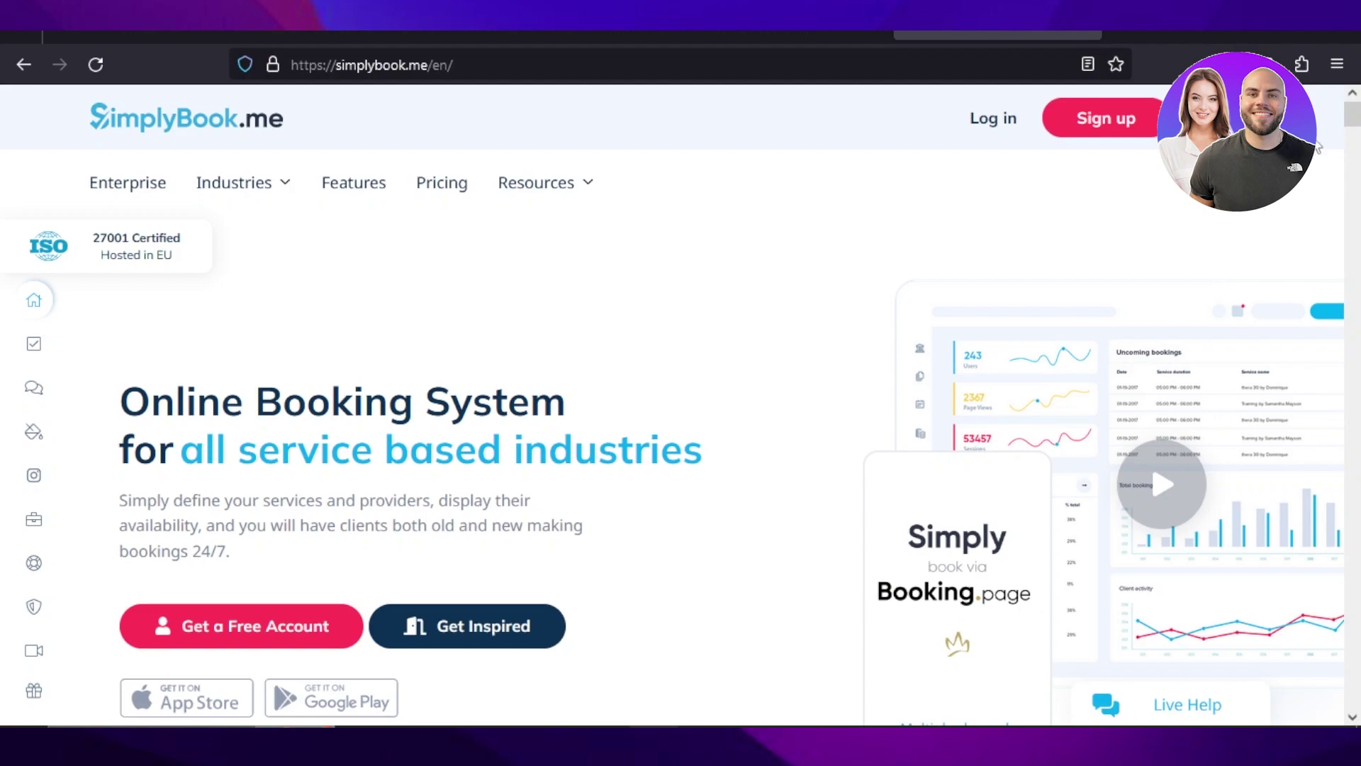
# Scroll through the SimplyBook.me homepage's feature overview
pyautogui.scroll(-10, 1323, 135)
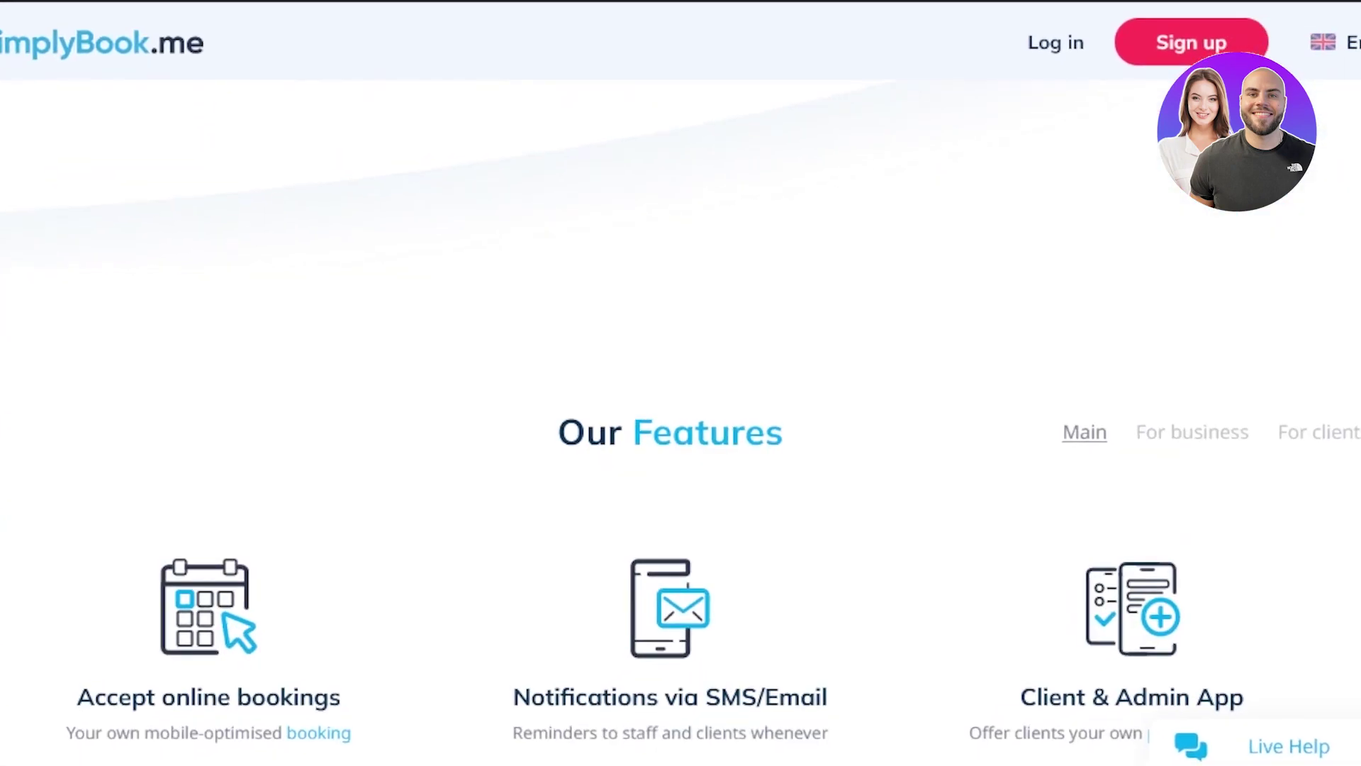
pyautogui.scroll(-10, 681, 426)
pyautogui.scroll(12, 681, 425)
pyautogui.scroll(-3, 681, 425)
pyautogui.scroll(-3, 681, 425)
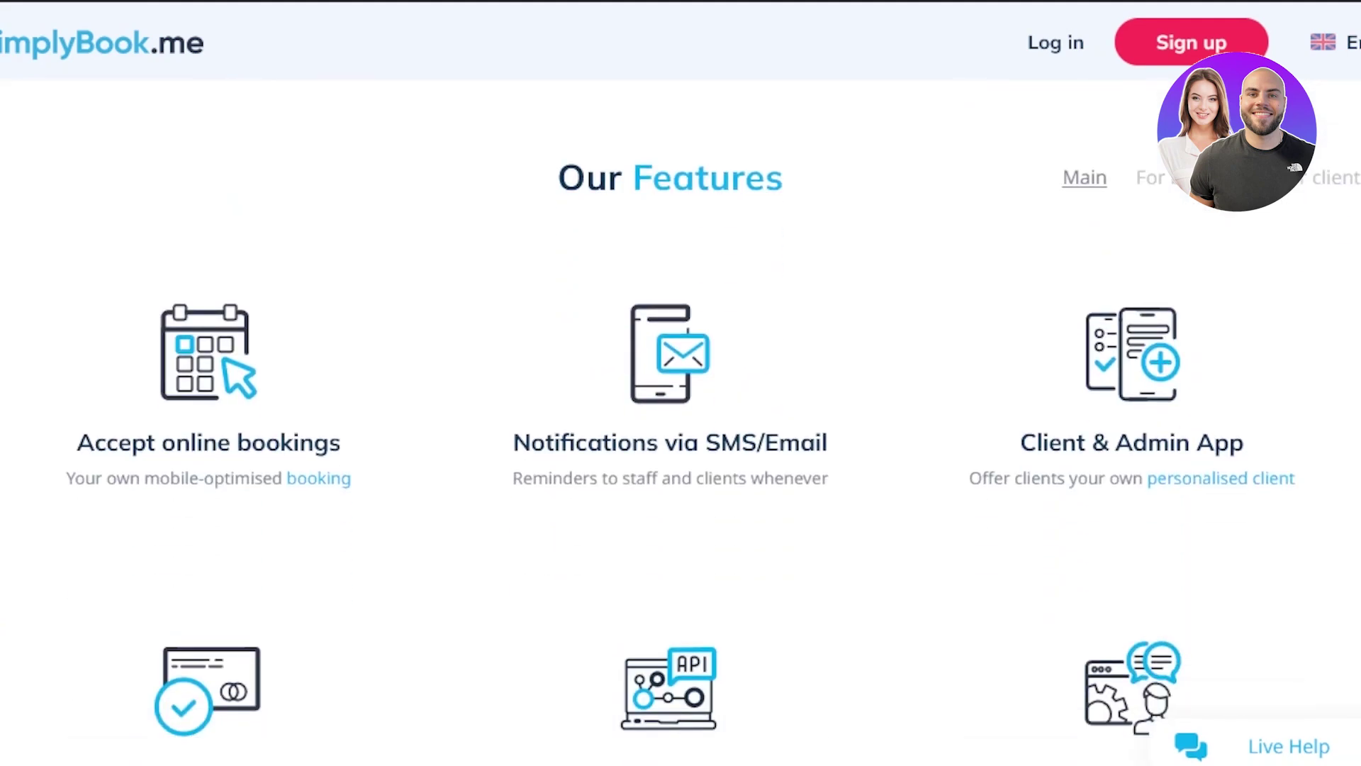
pyautogui.scroll(-3, 680, 425)
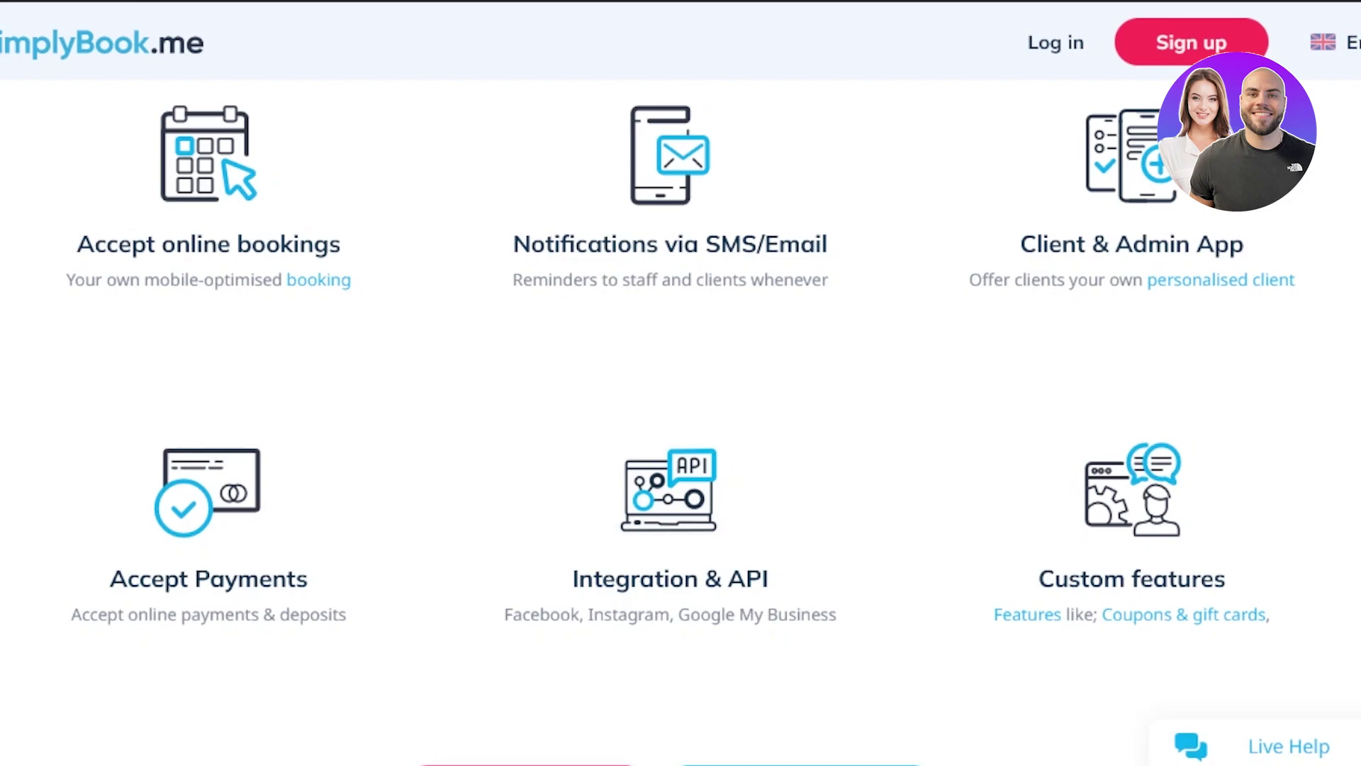
pyautogui.scroll(-10, 681, 425)
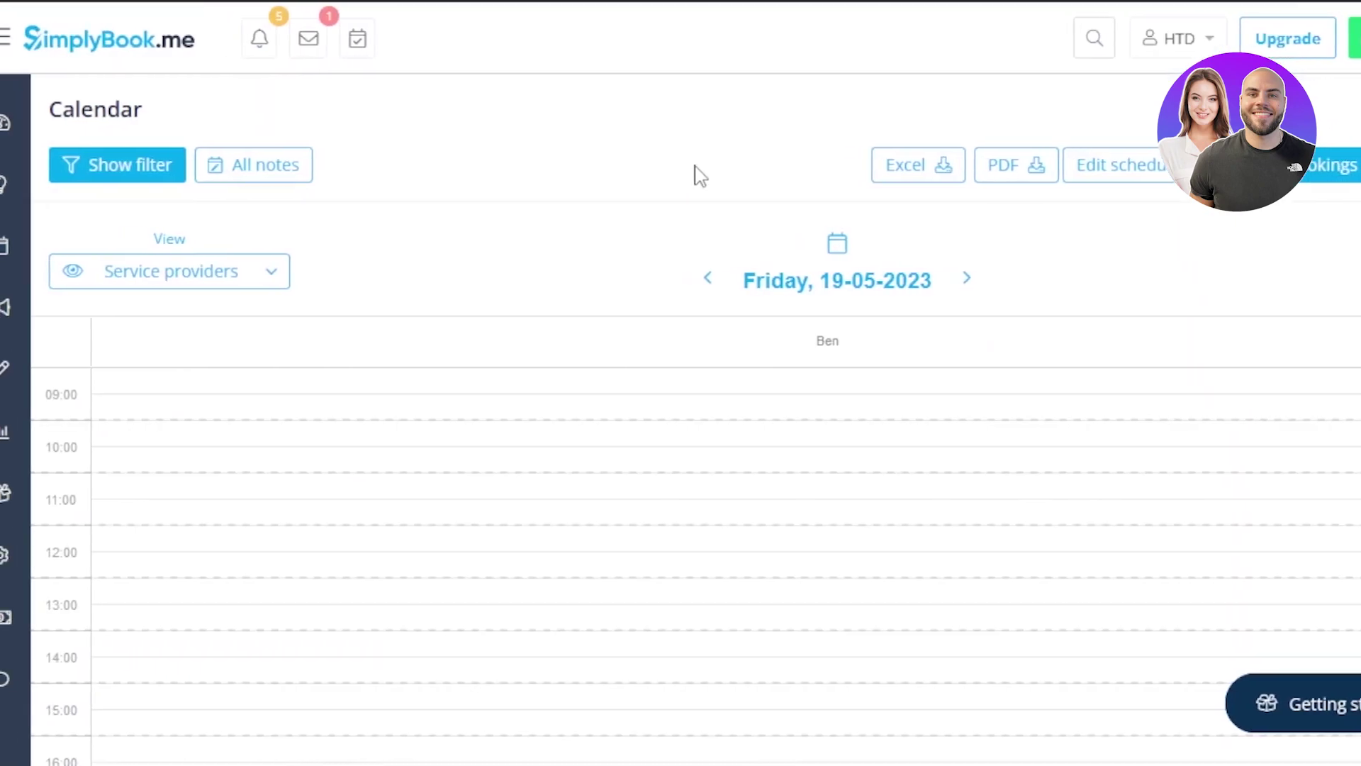
# Open the Dashboard from the admin sidebar
pyautogui.click(86, 263)
pyautogui.click(86, 257)
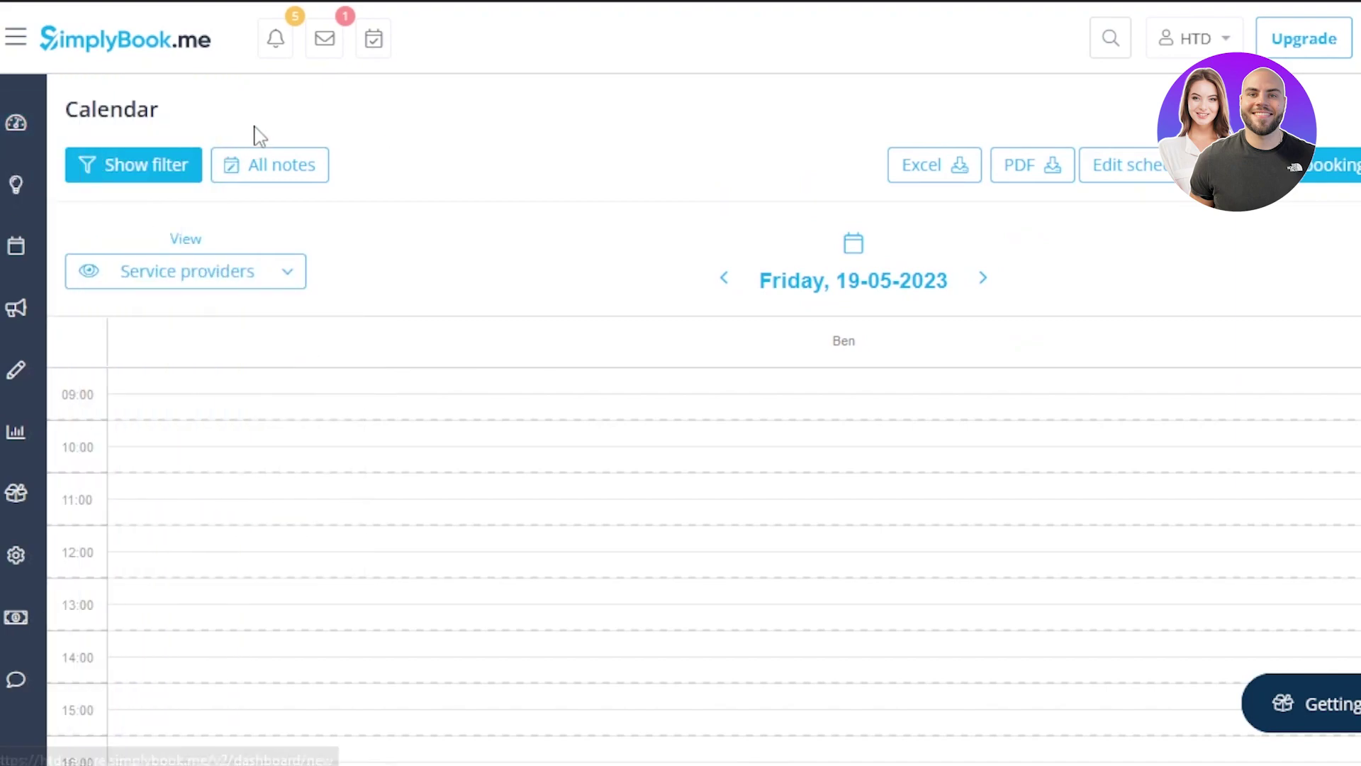
pyautogui.moveTo(15, 84)
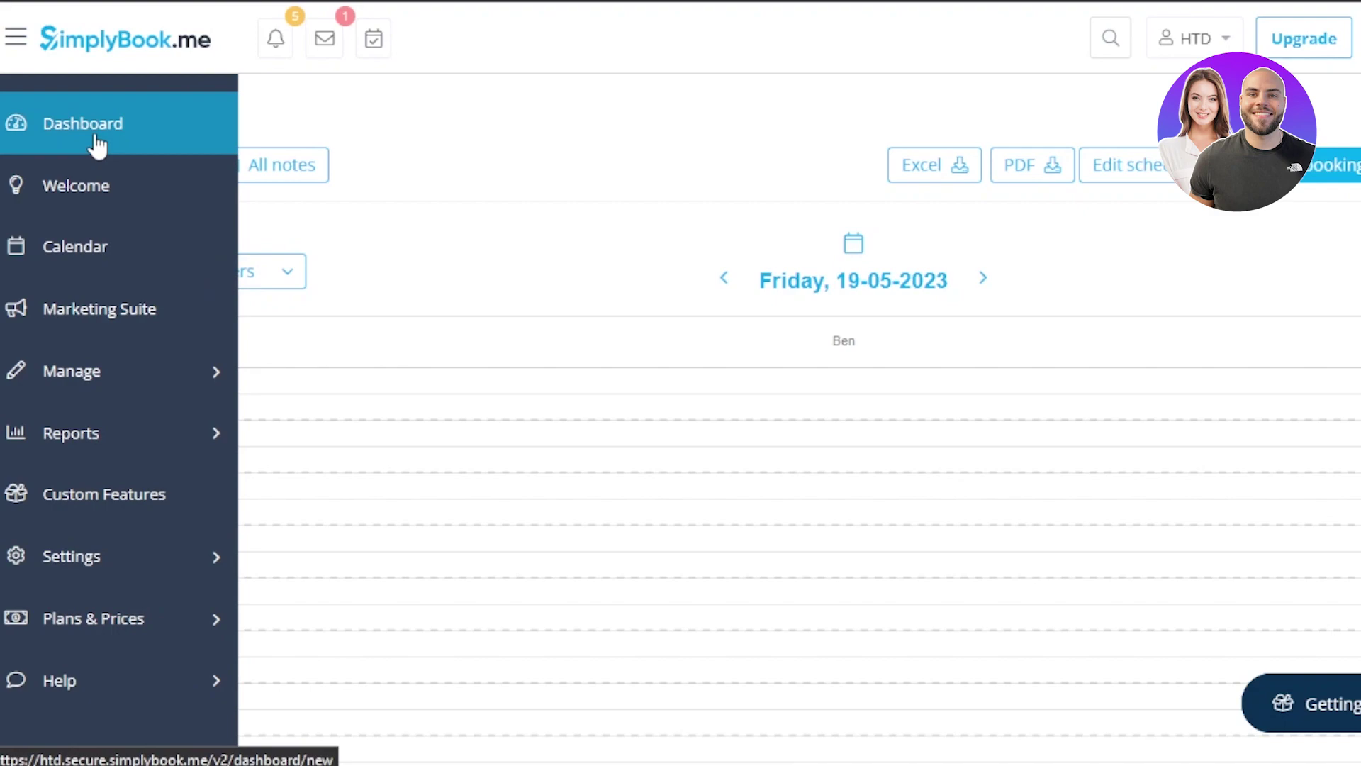
pyautogui.click(96, 139)
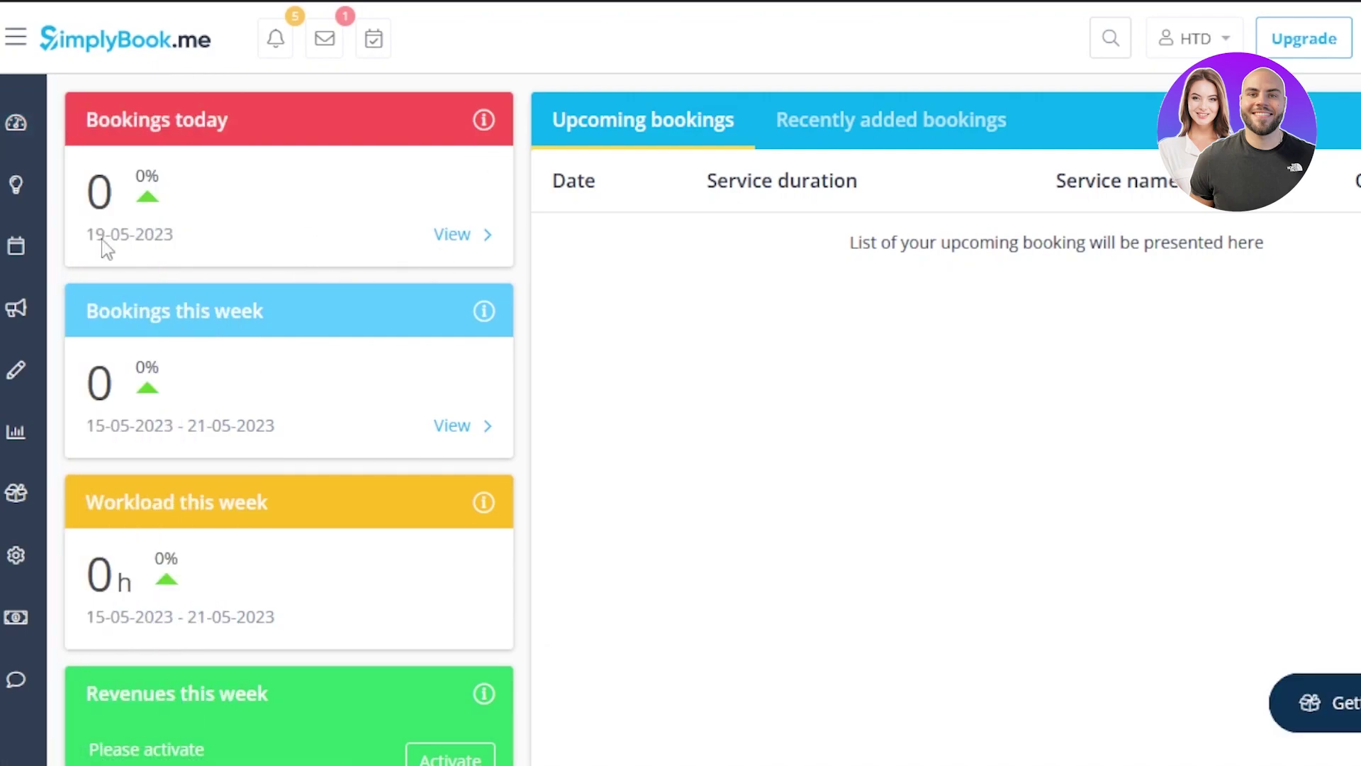
# Check the My booking channels list and account menu, then review the dashboard widgets
pyautogui.moveTo(24, 124)
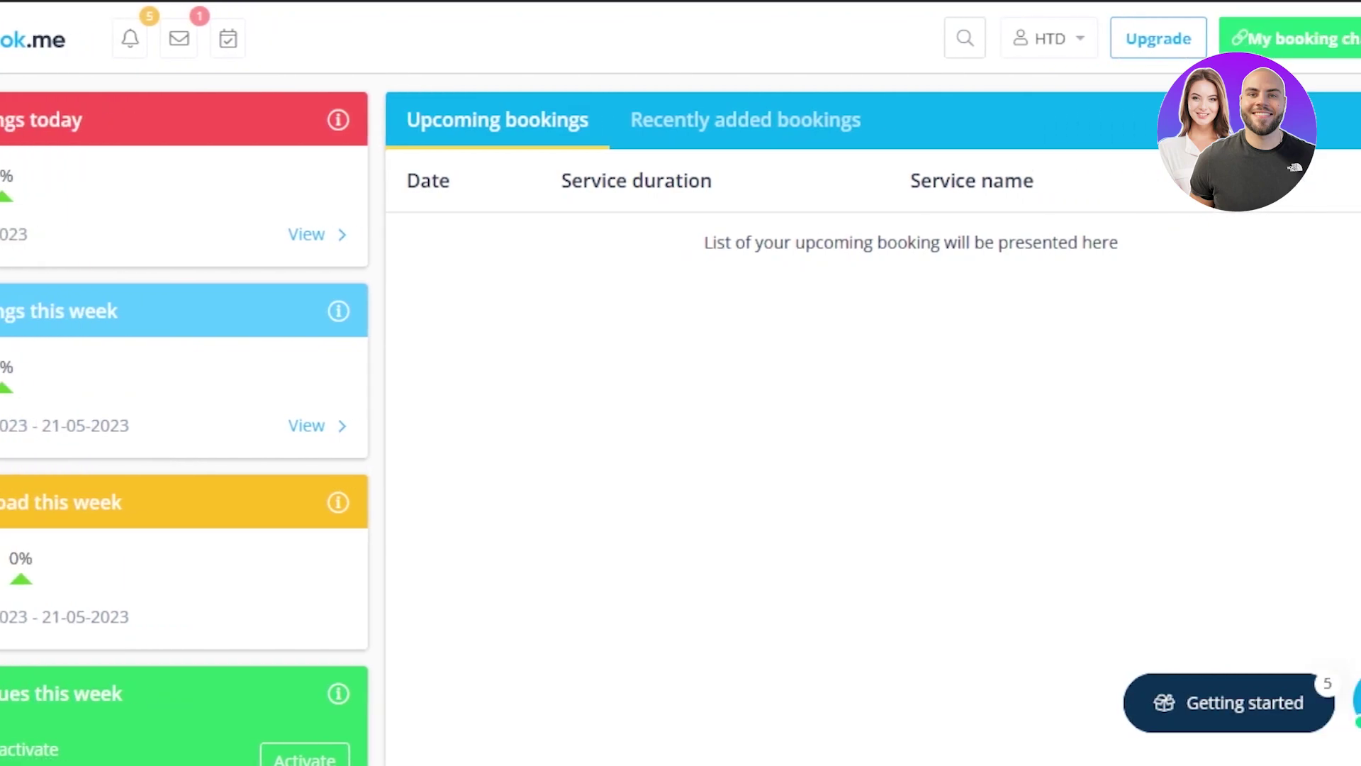
pyautogui.click(1297, 39)
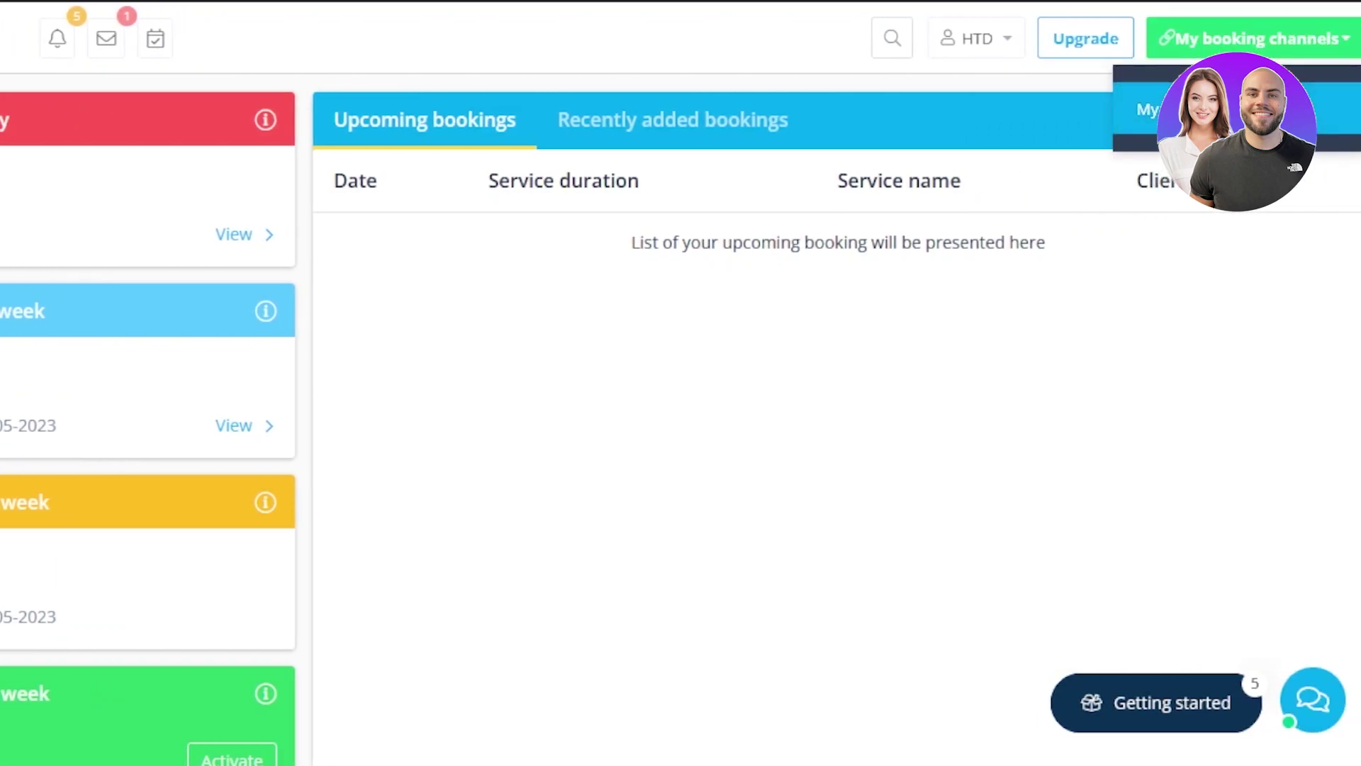
pyautogui.click(487, 152)
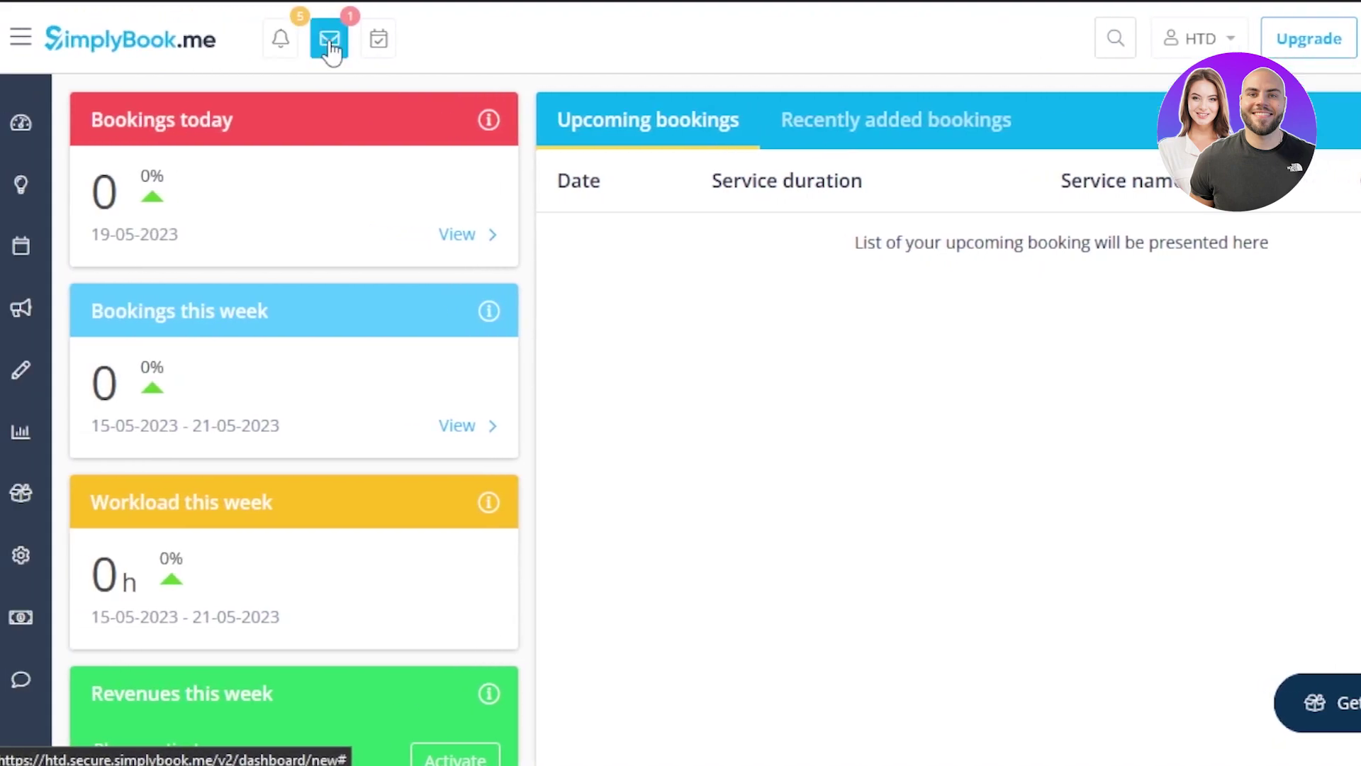
pyautogui.click(1214, 42)
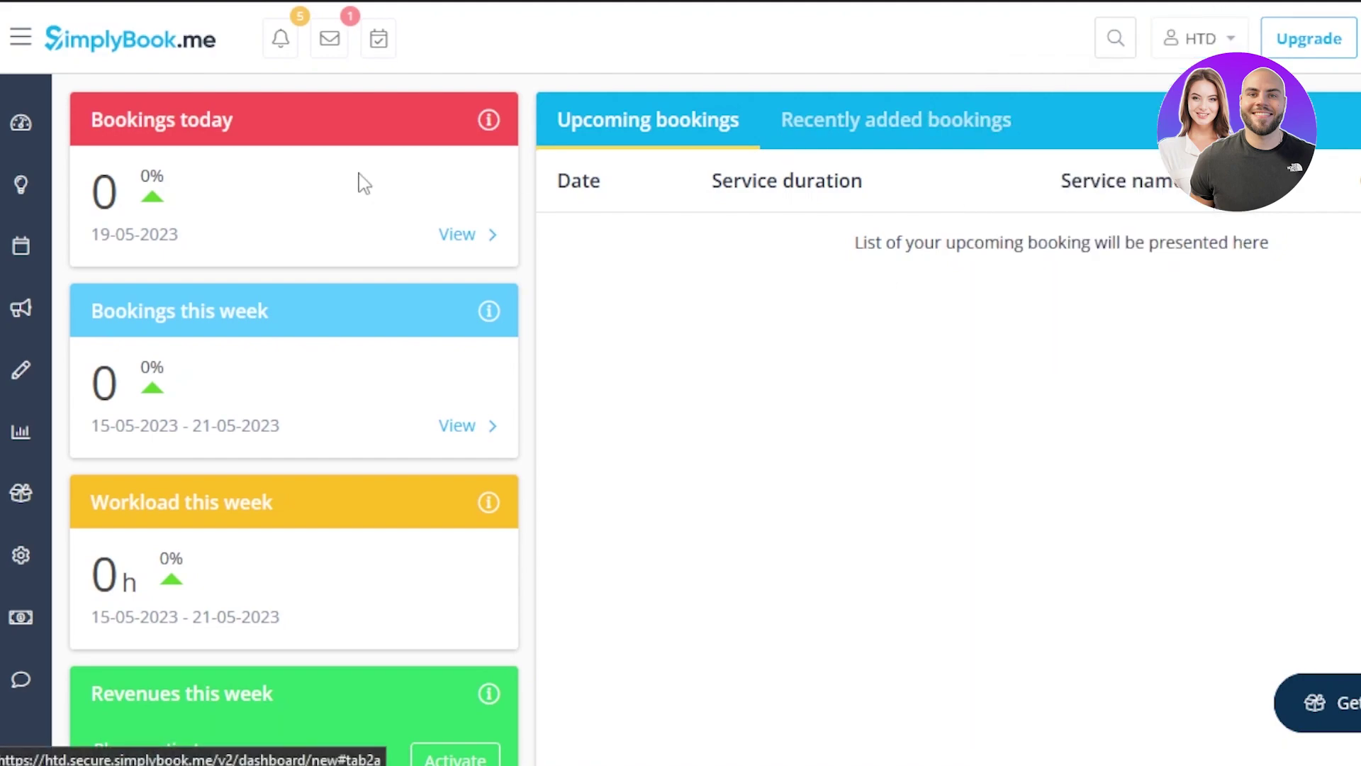
pyautogui.moveTo(40, 147)
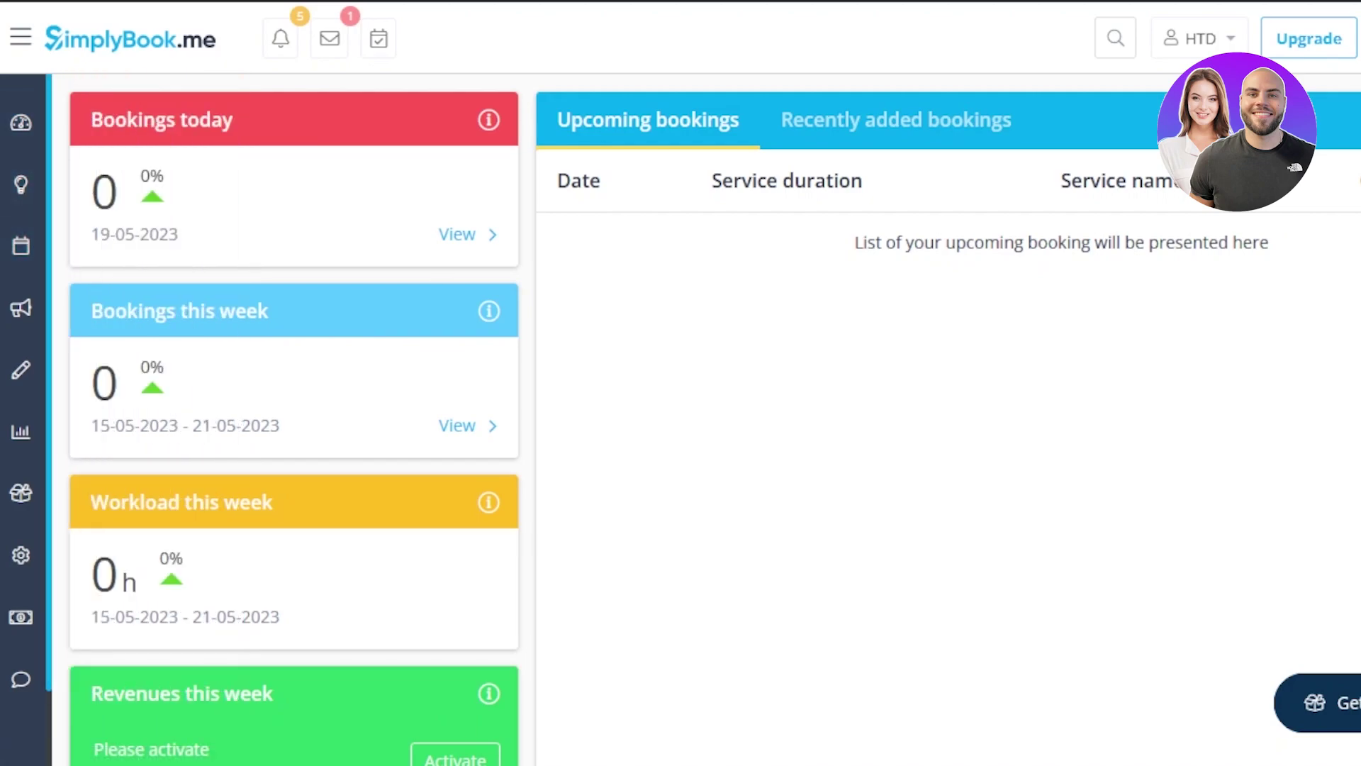
pyautogui.scroll(-12, 294, 418)
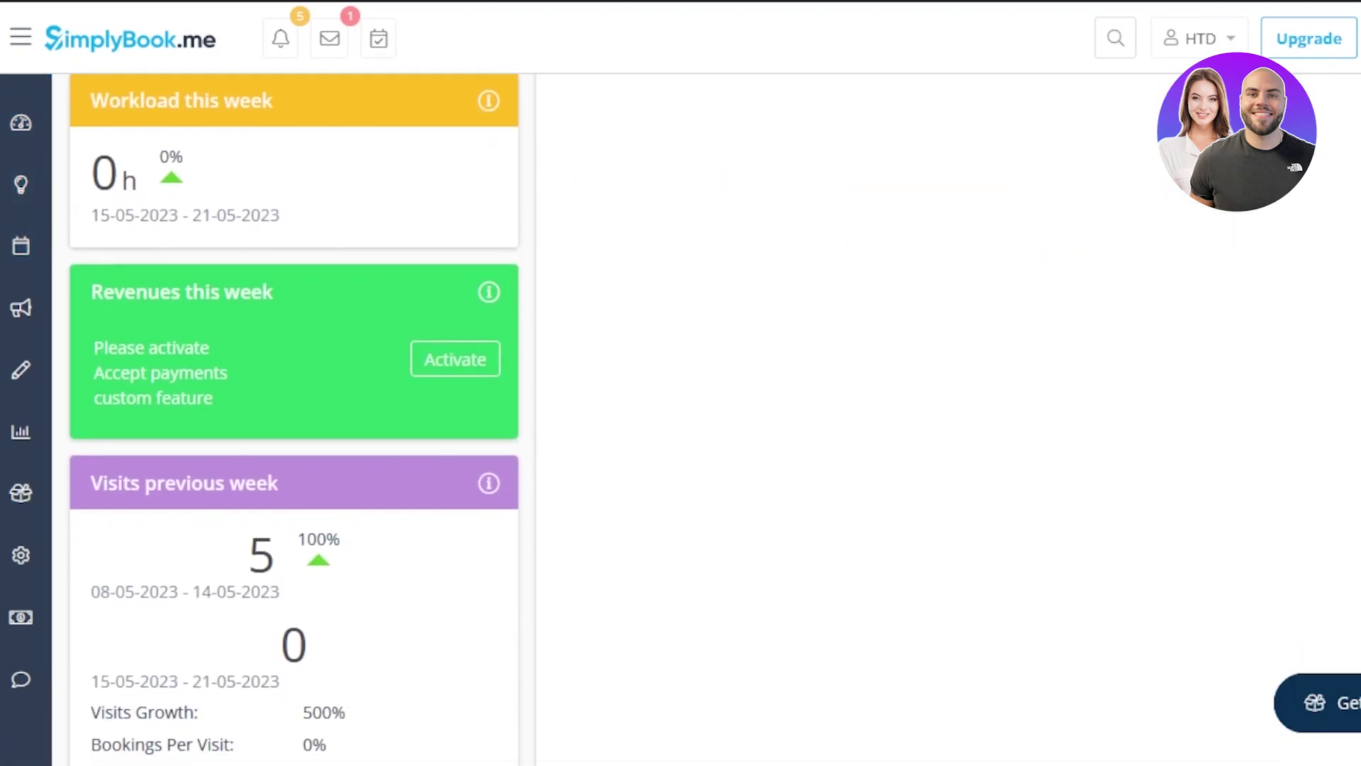
pyautogui.scroll(-12, 715, 420)
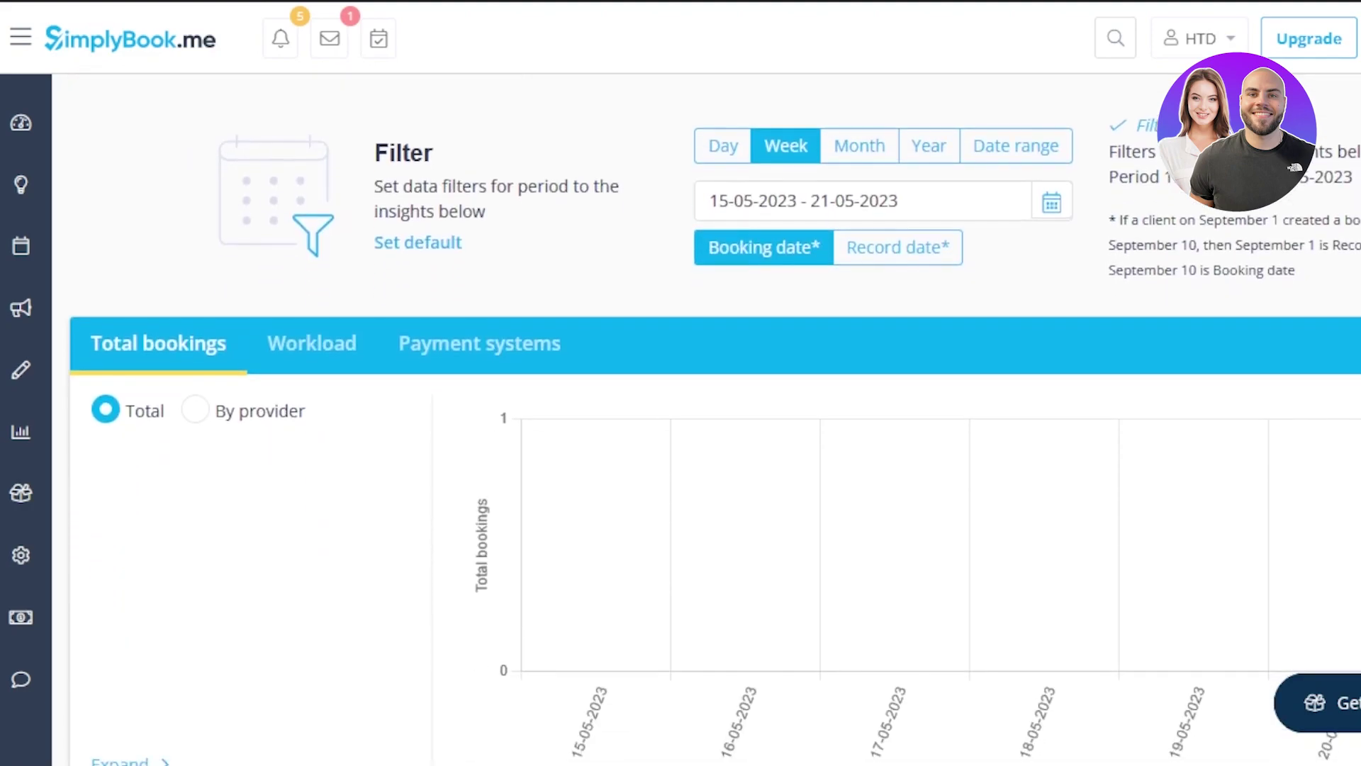
pyautogui.scroll(-4, 715, 419)
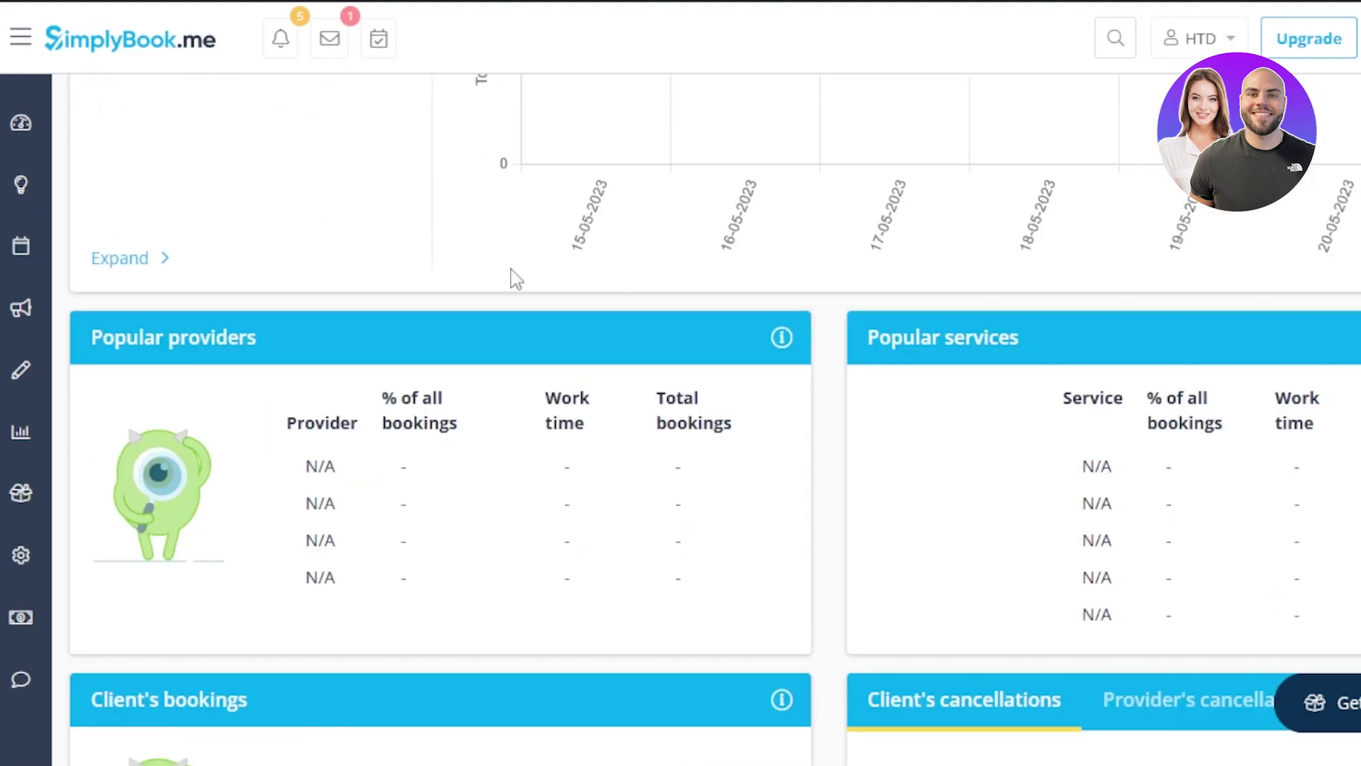
# Return to the Calendar, dismiss the Admin App popup, and head to My booking channels
pyautogui.moveTo(51, 201)
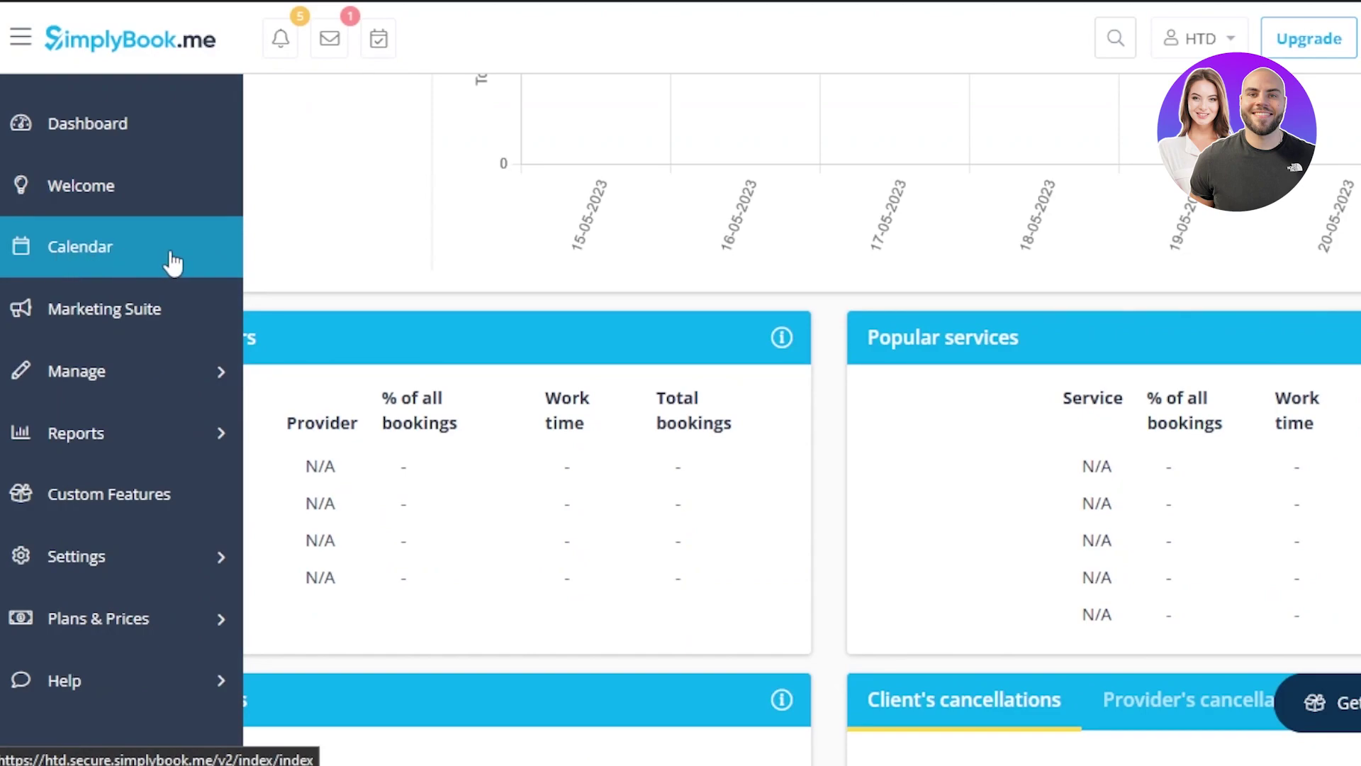
pyautogui.click(172, 262)
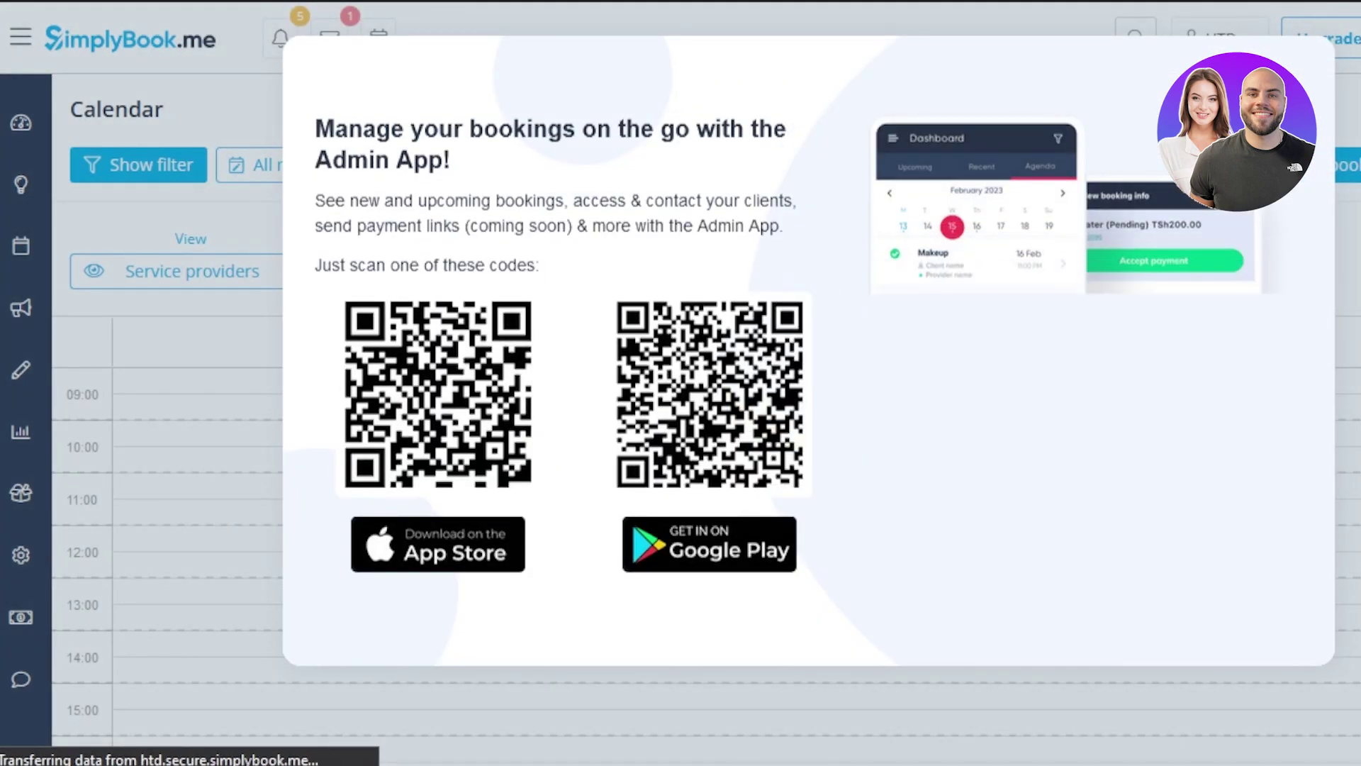
pyautogui.press('Escape')
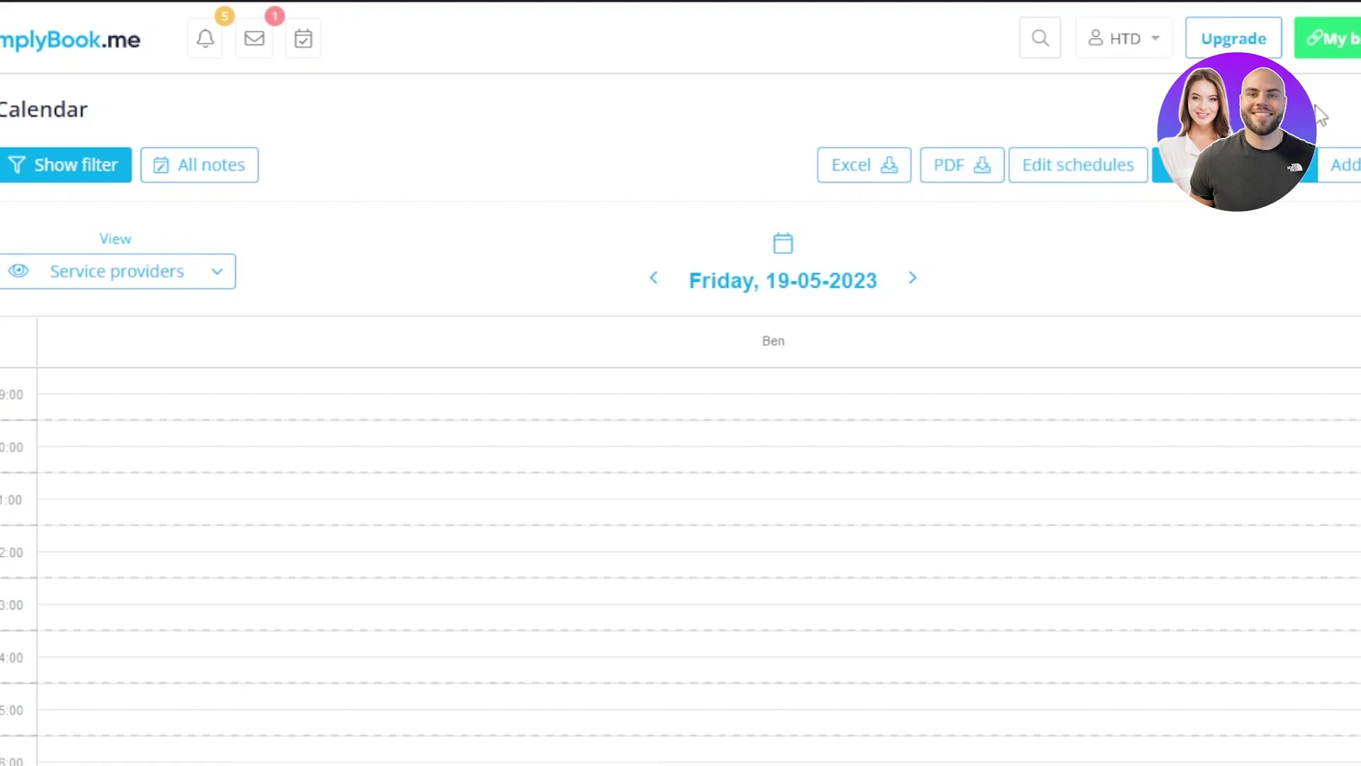
pyautogui.moveTo(1221, 46)
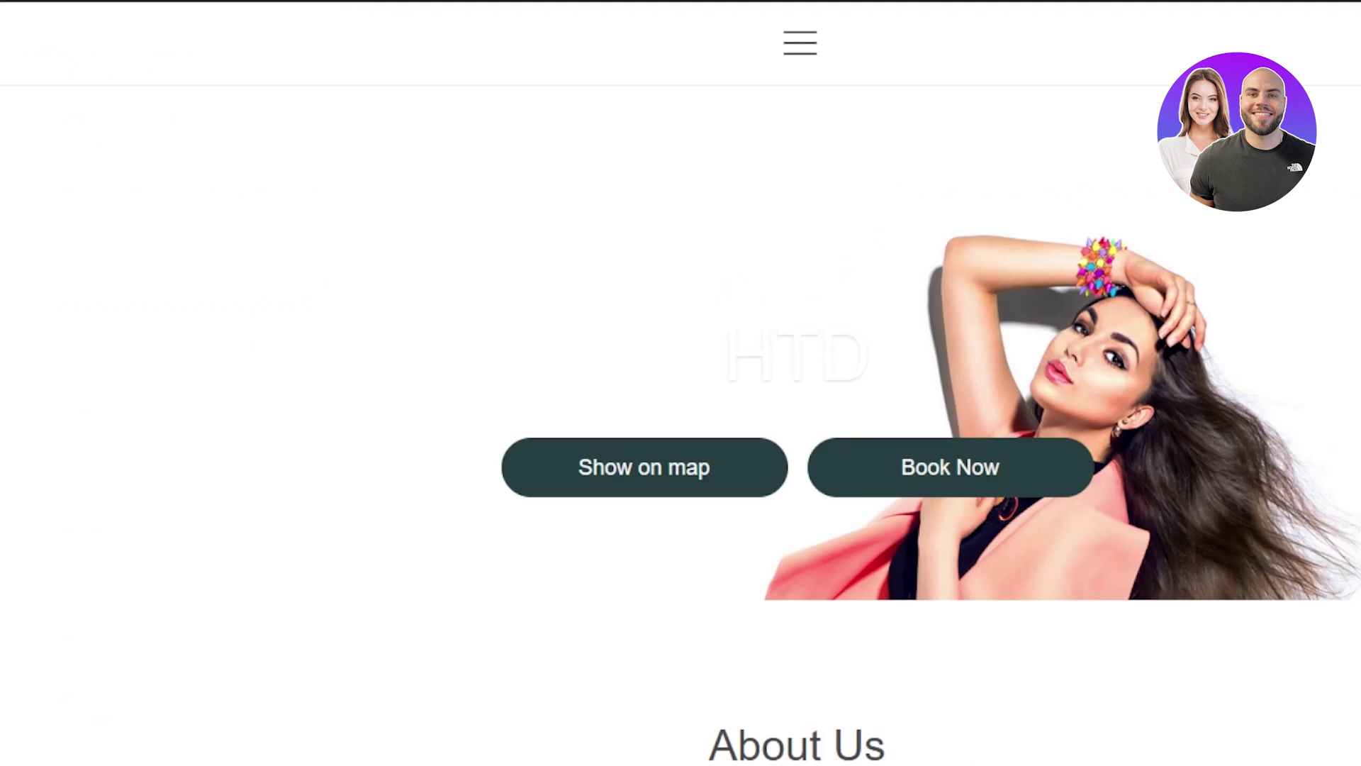
# Scroll the HTD booking site through About Us, Opening hours, Contact us and the map
pyautogui.scroll(-5, 680, 426)
pyautogui.scroll(-4, 681, 425)
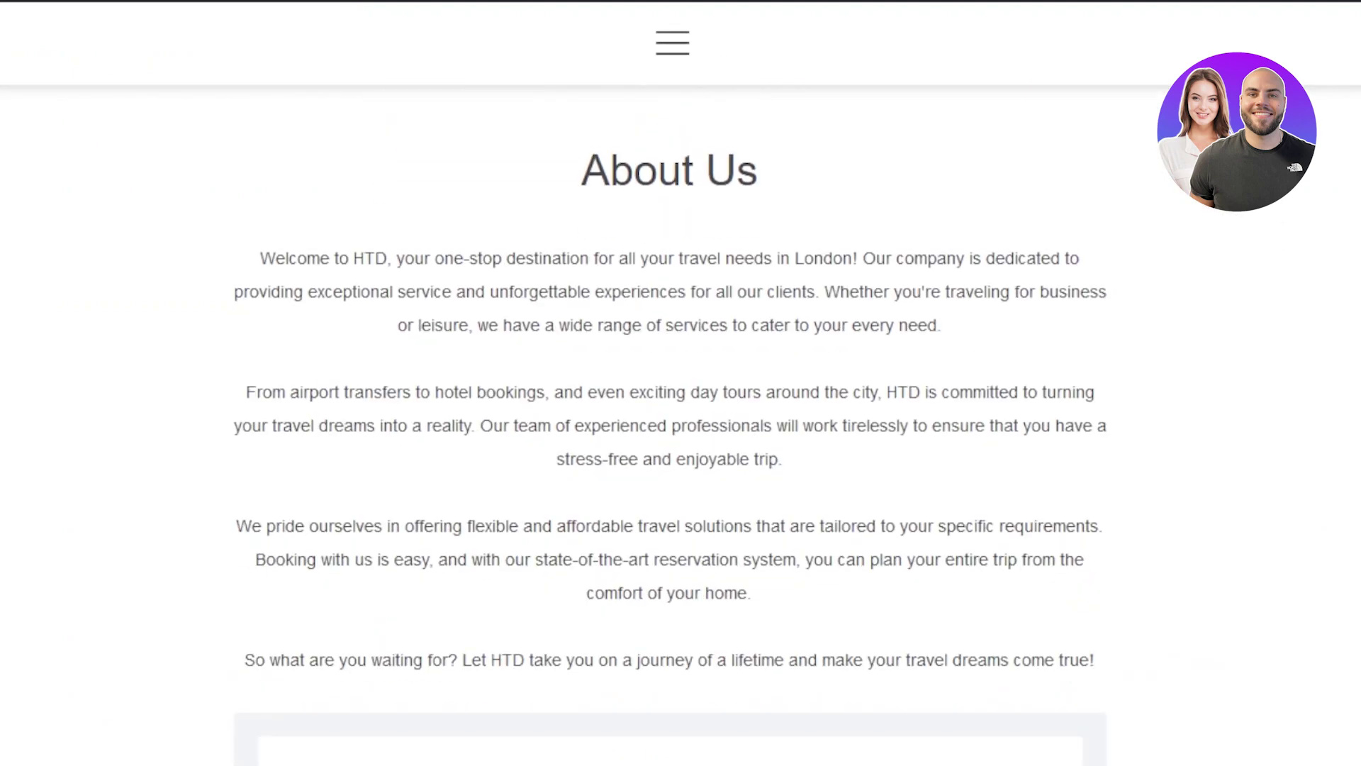
pyautogui.scroll(-10, 670, 426)
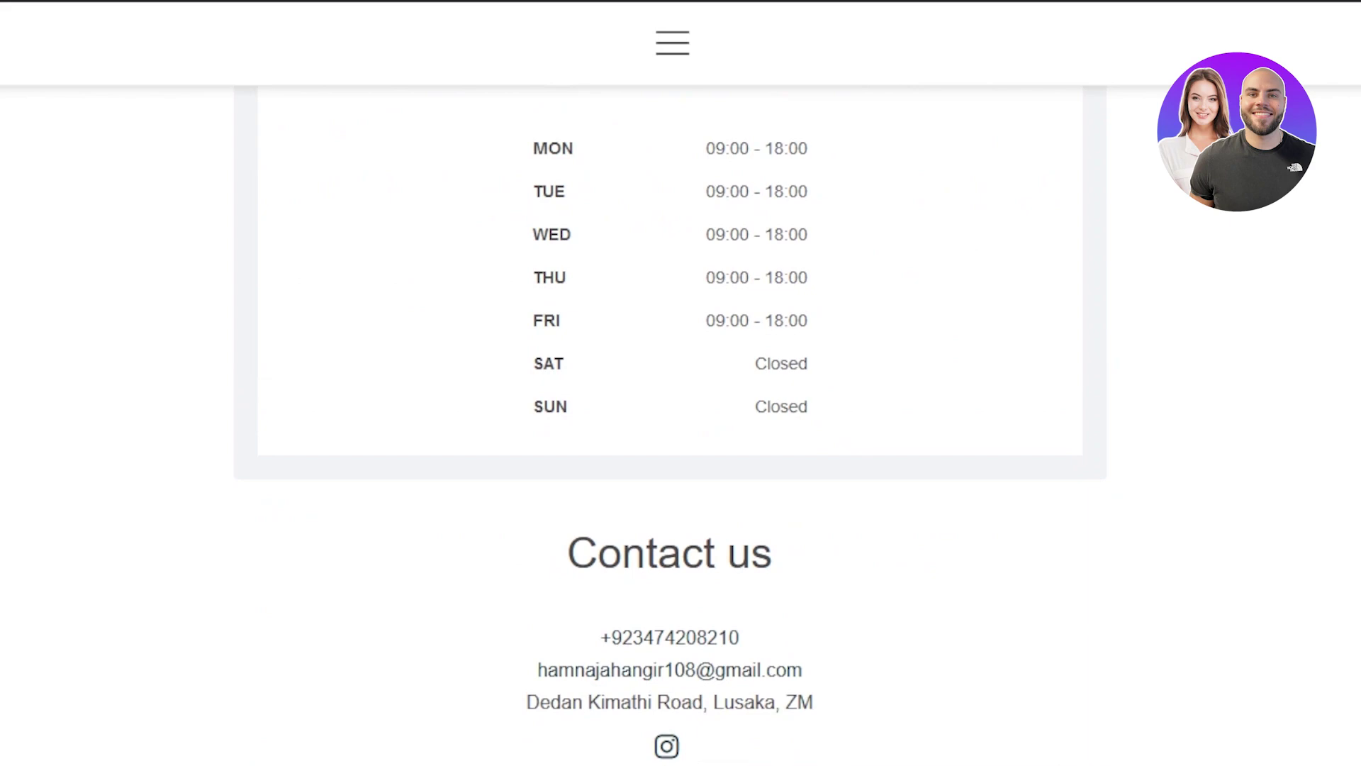
pyautogui.scroll(-10, 744, 343)
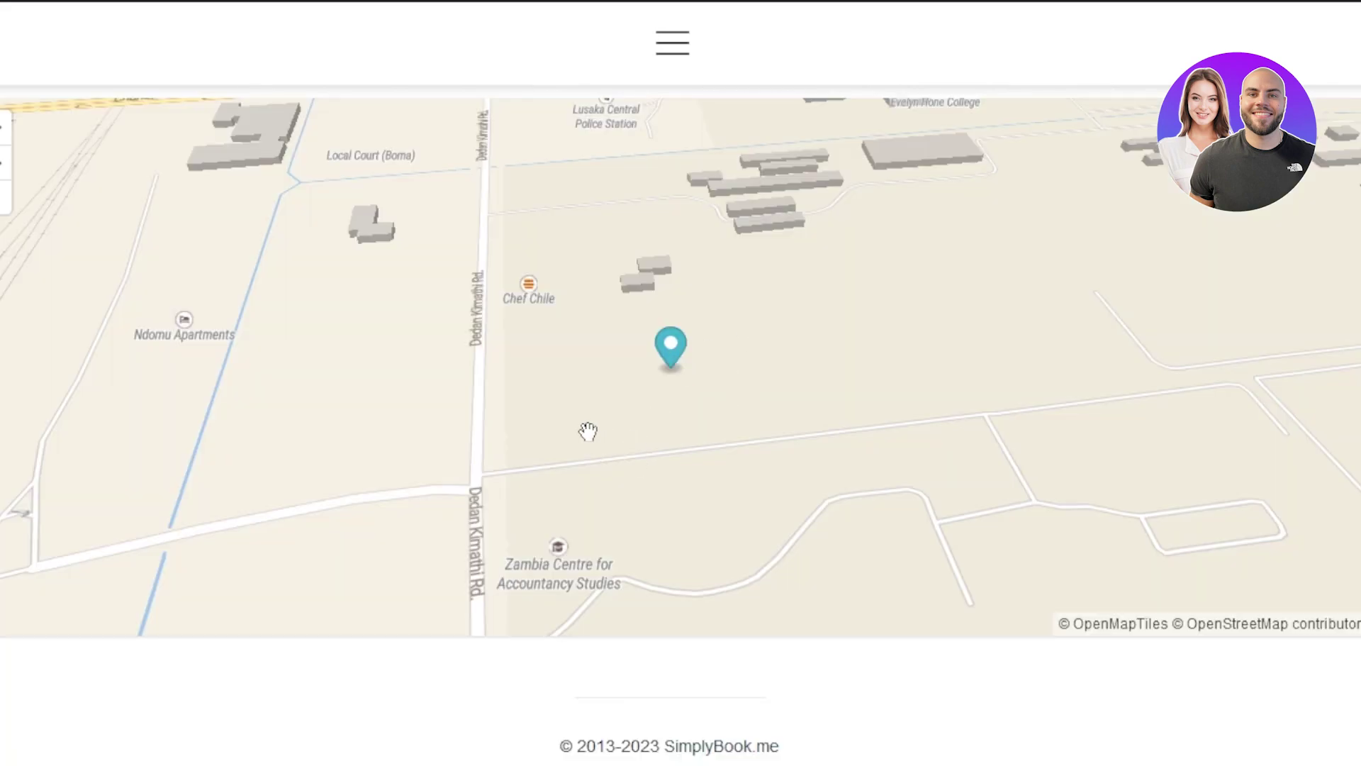
pyautogui.scroll(20, 680, 362)
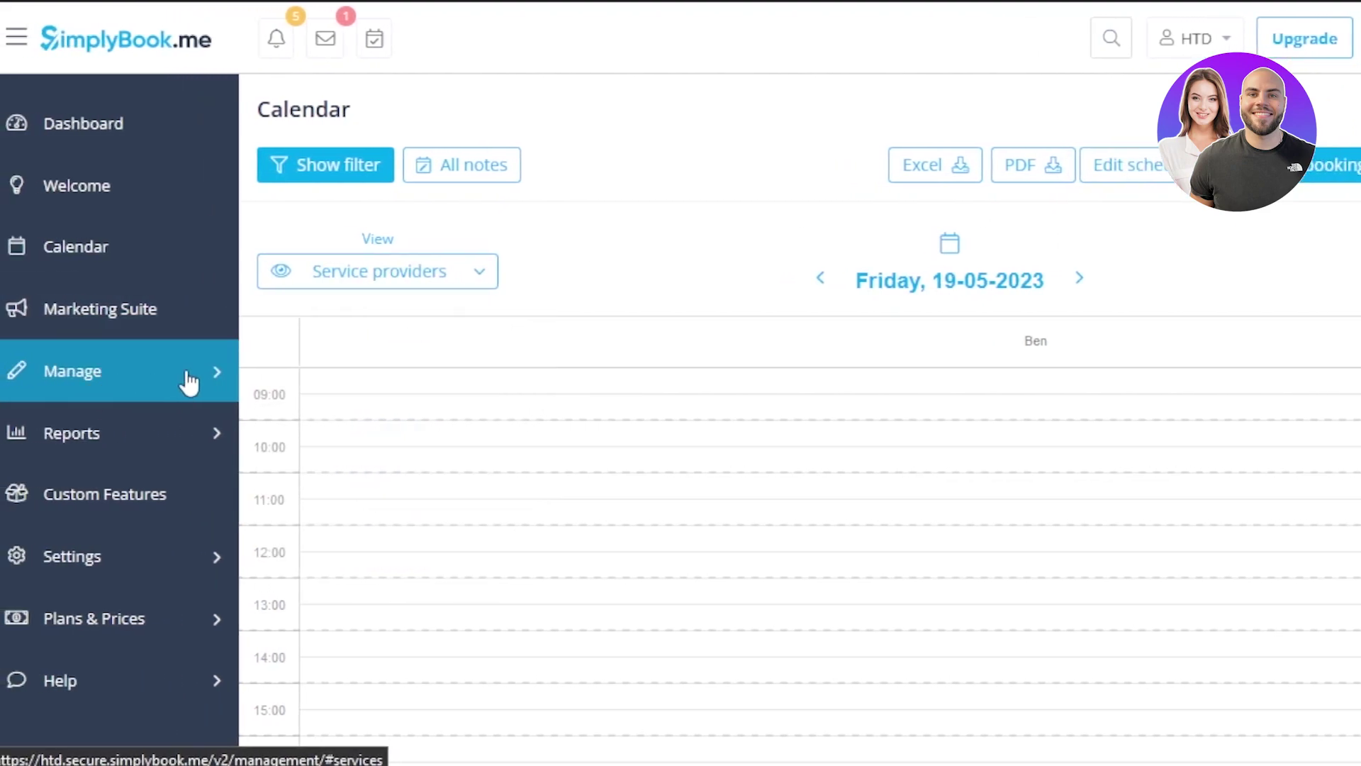
# Create a 'private sessions' service under Manage > Services with a placeholder description, and save it
pyautogui.click(213, 378)
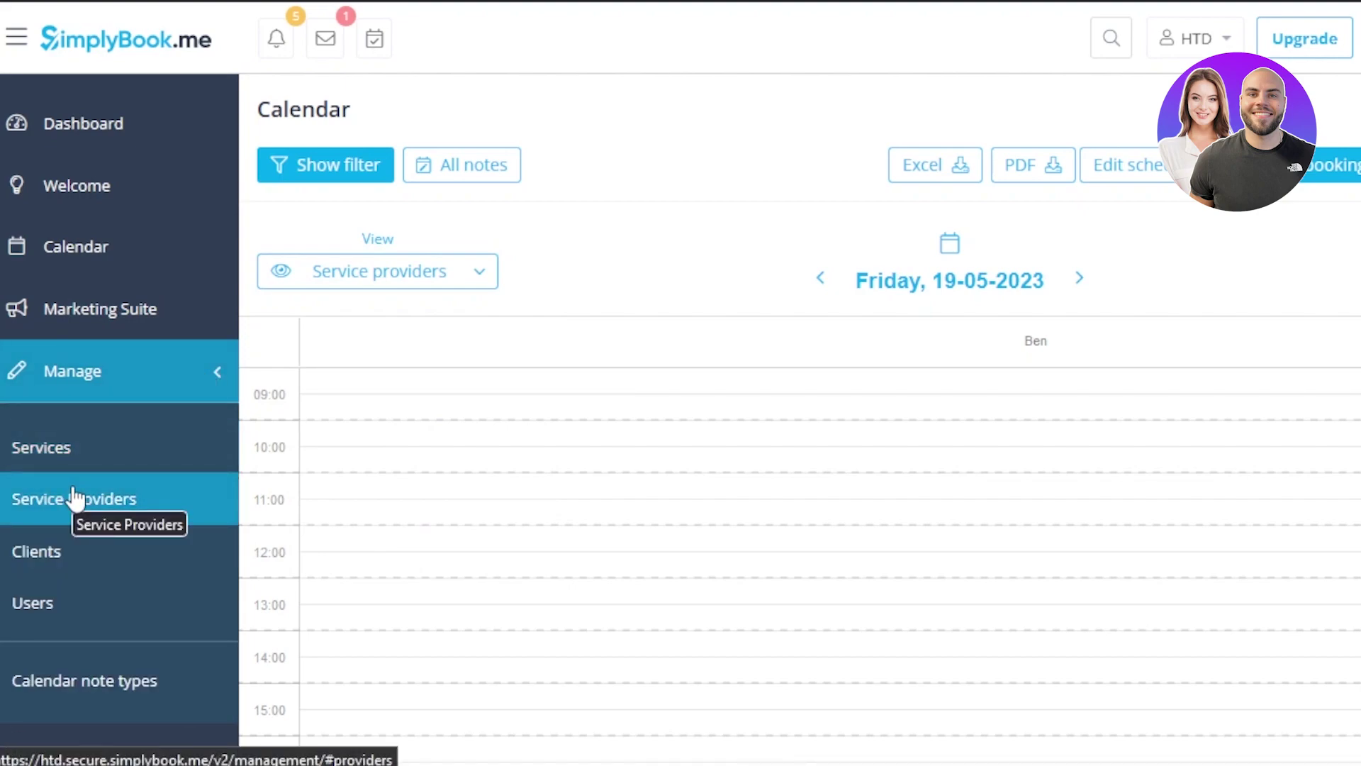
pyautogui.click(79, 465)
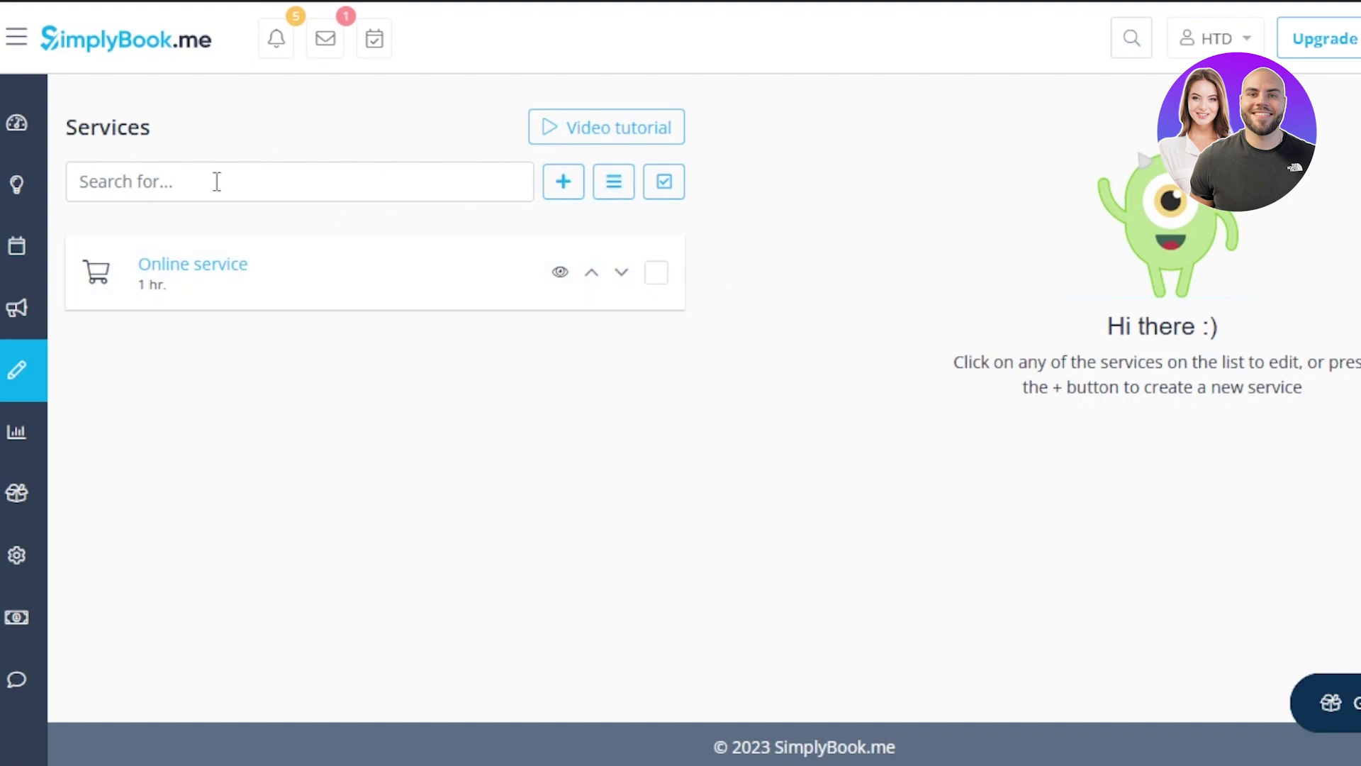
pyautogui.click(564, 182)
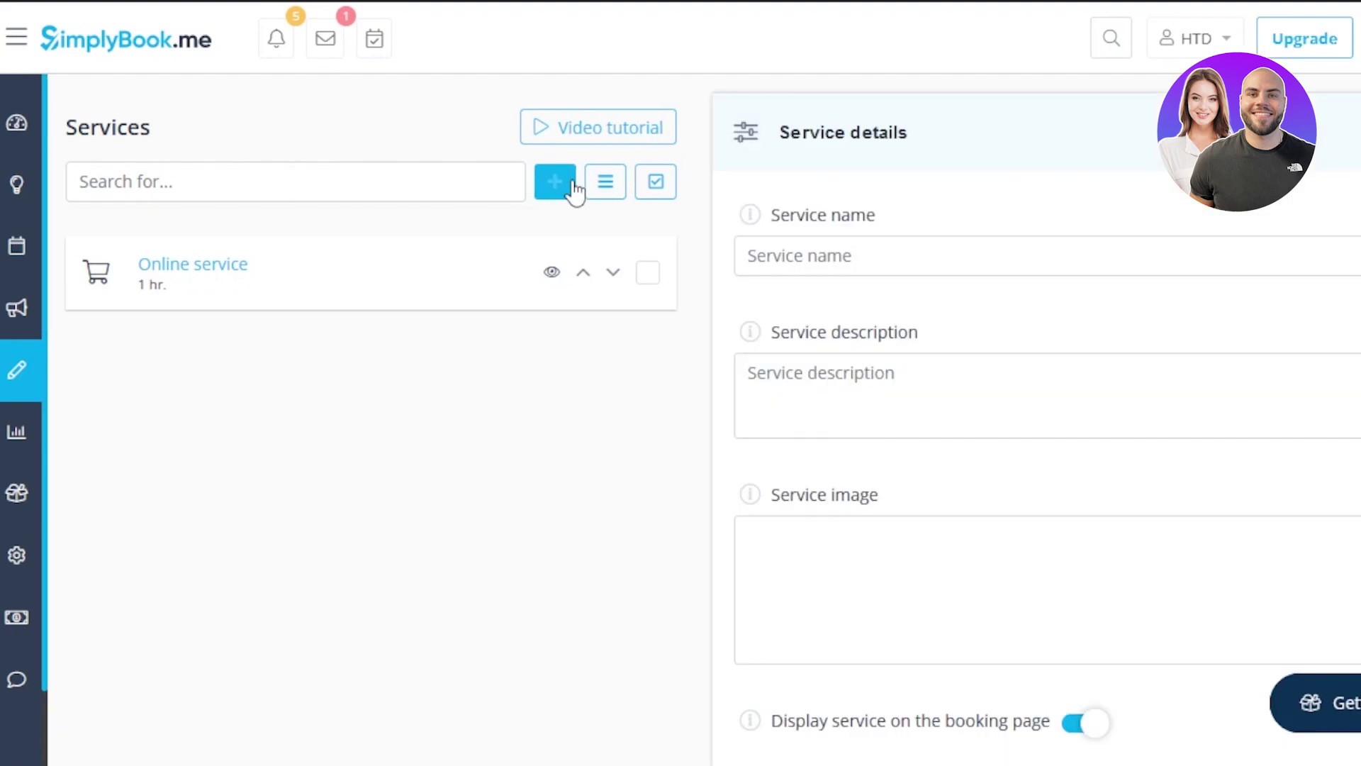
pyautogui.click(578, 254)
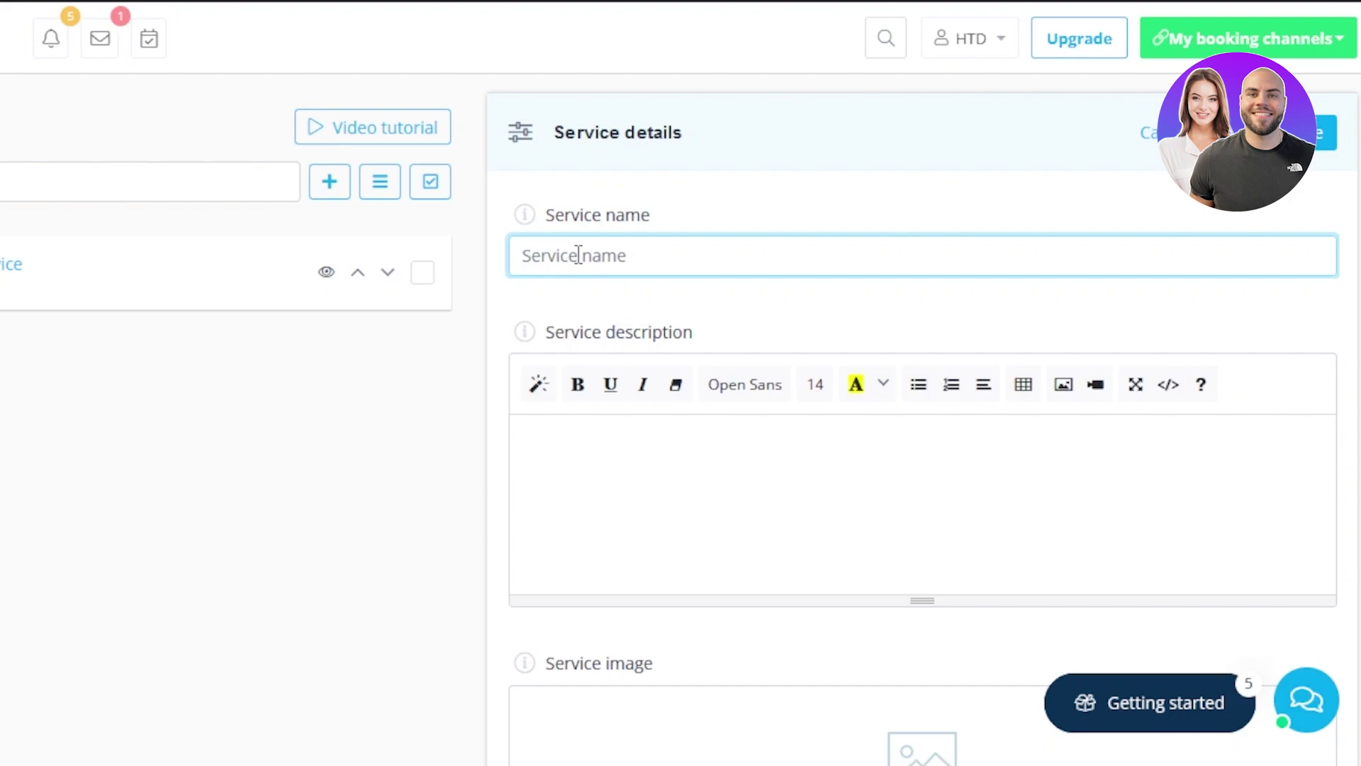
pyautogui.write('private sessions')
pyautogui.click(594, 443)
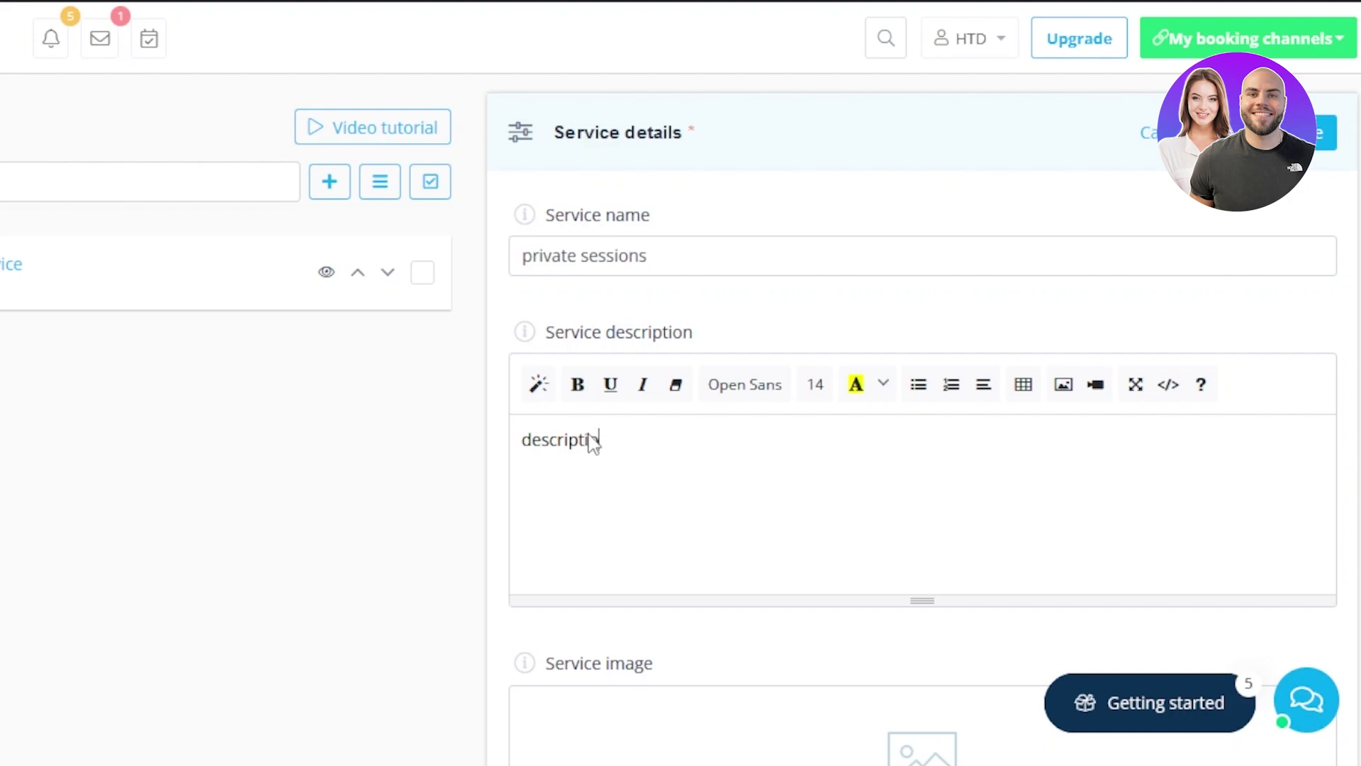
pyautogui.scroll(-6, 922, 467)
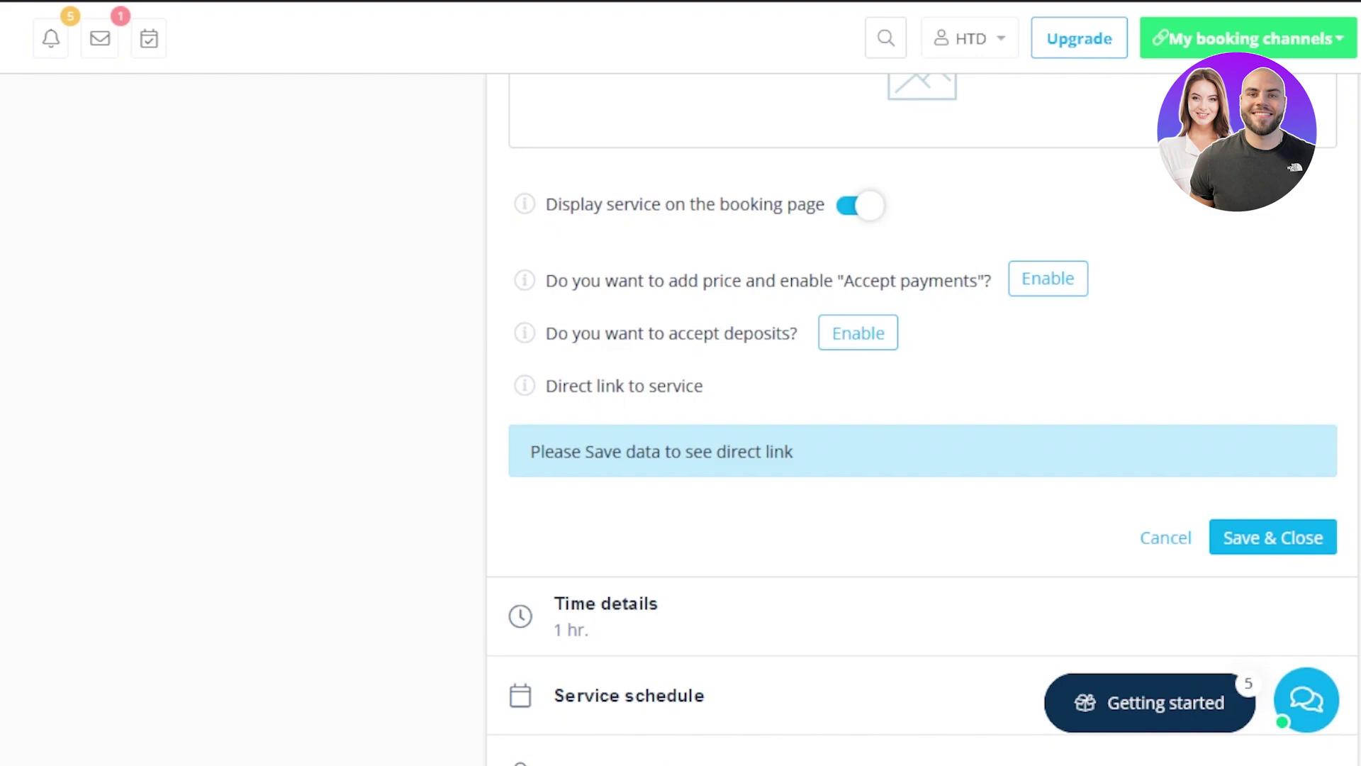
pyautogui.scroll(-3, 922, 418)
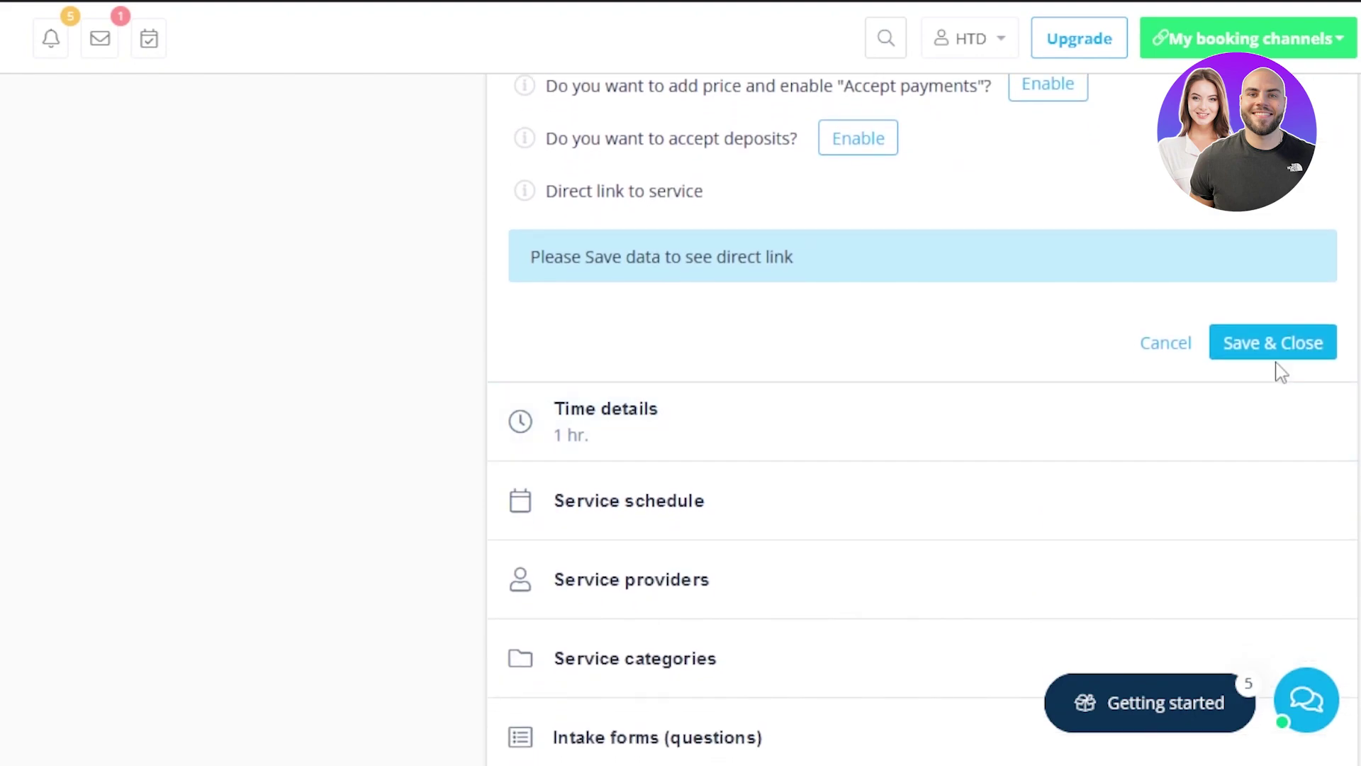
pyautogui.click(1270, 346)
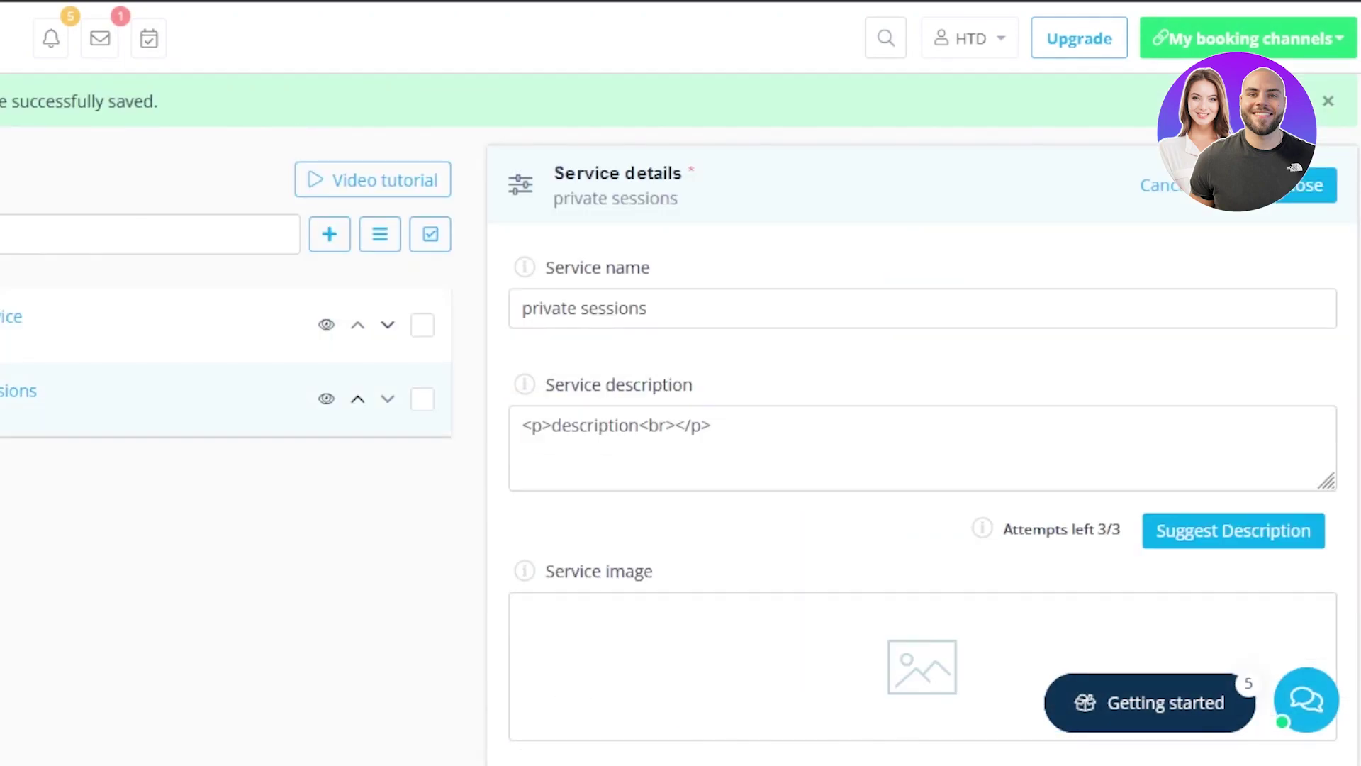
pyautogui.scroll(-15, 921, 426)
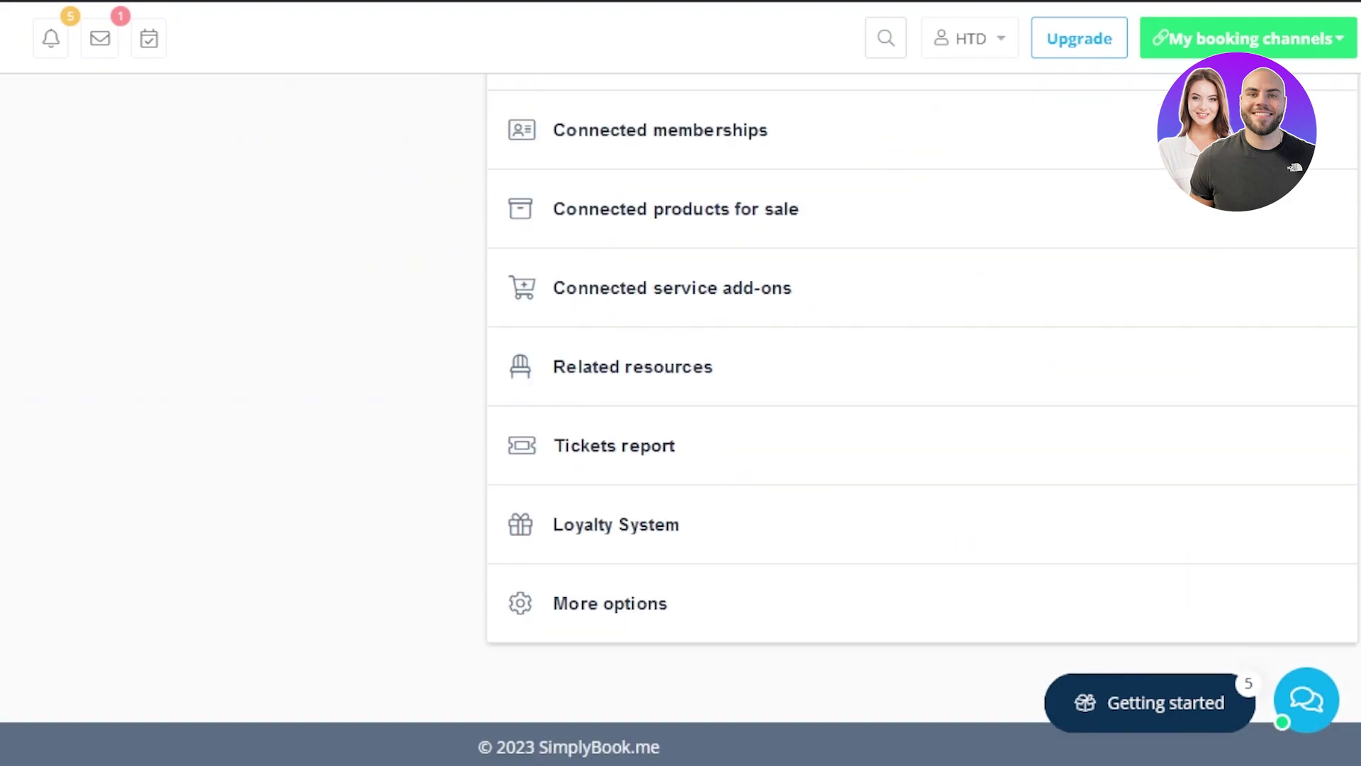
pyautogui.scroll(2, 793, 149)
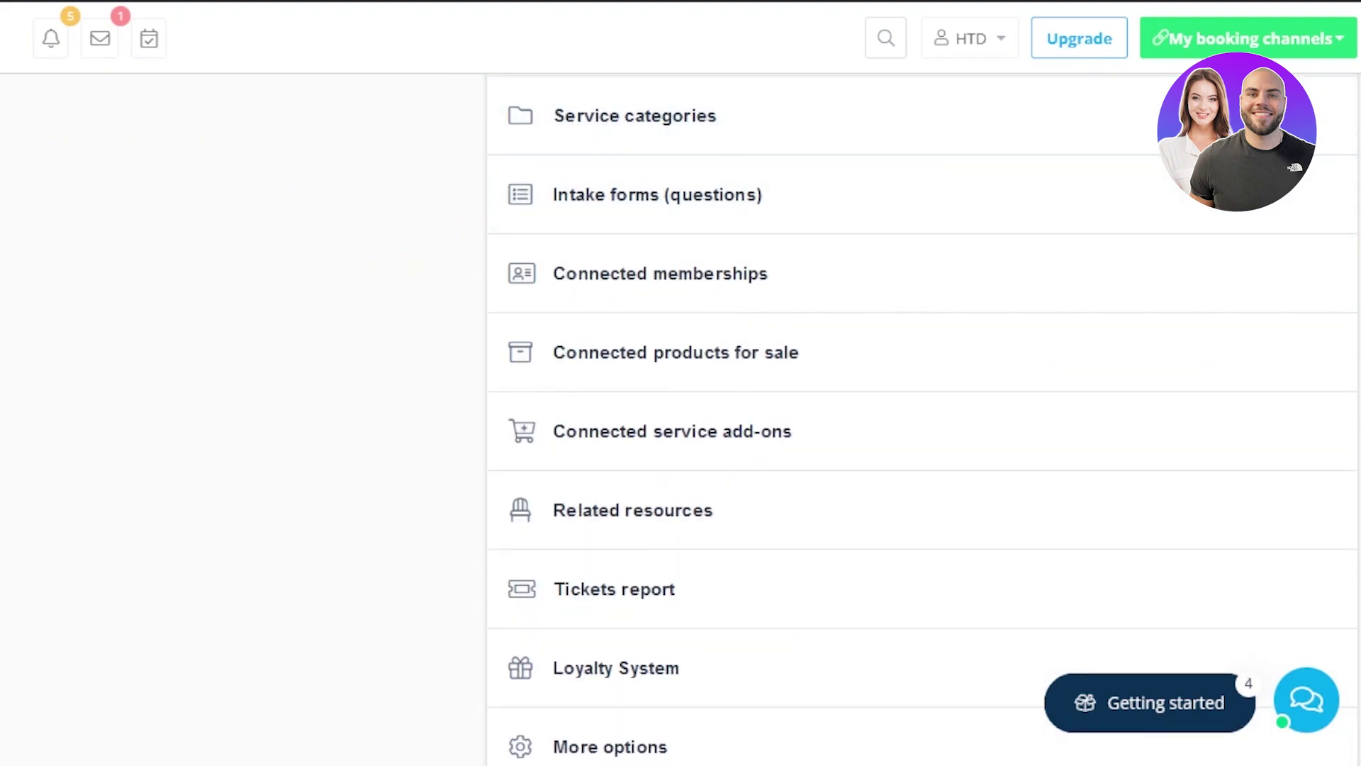
pyautogui.scroll(3, 686, 291)
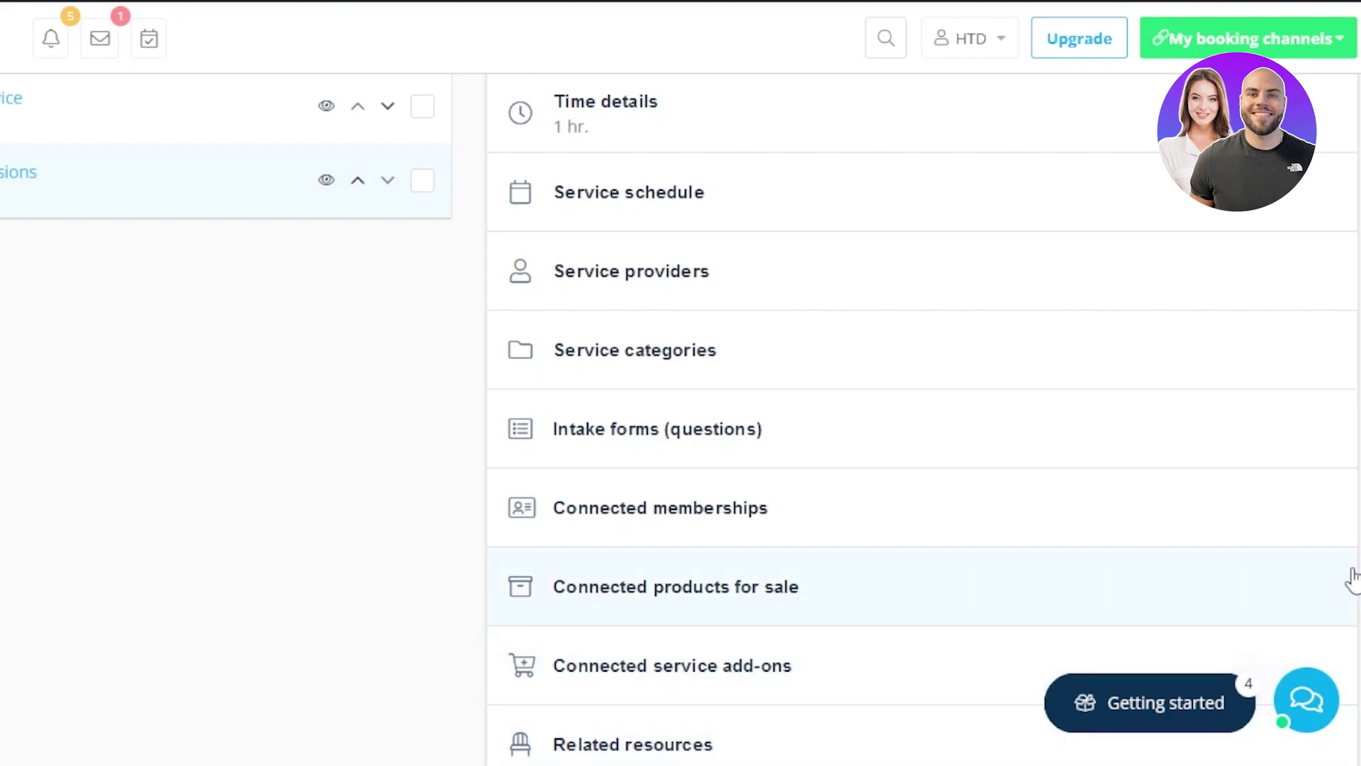
pyautogui.scroll(-4, 922, 411)
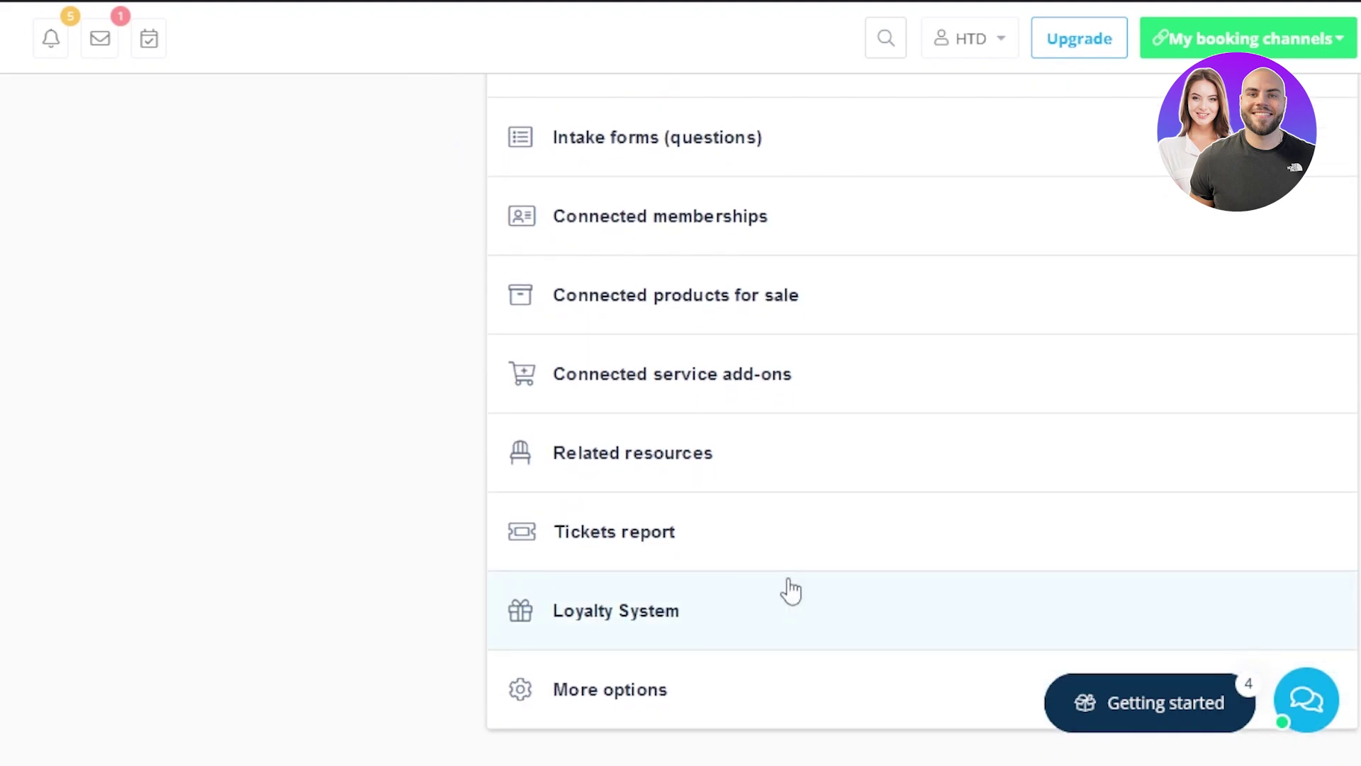
pyautogui.scroll(5, 614, 198)
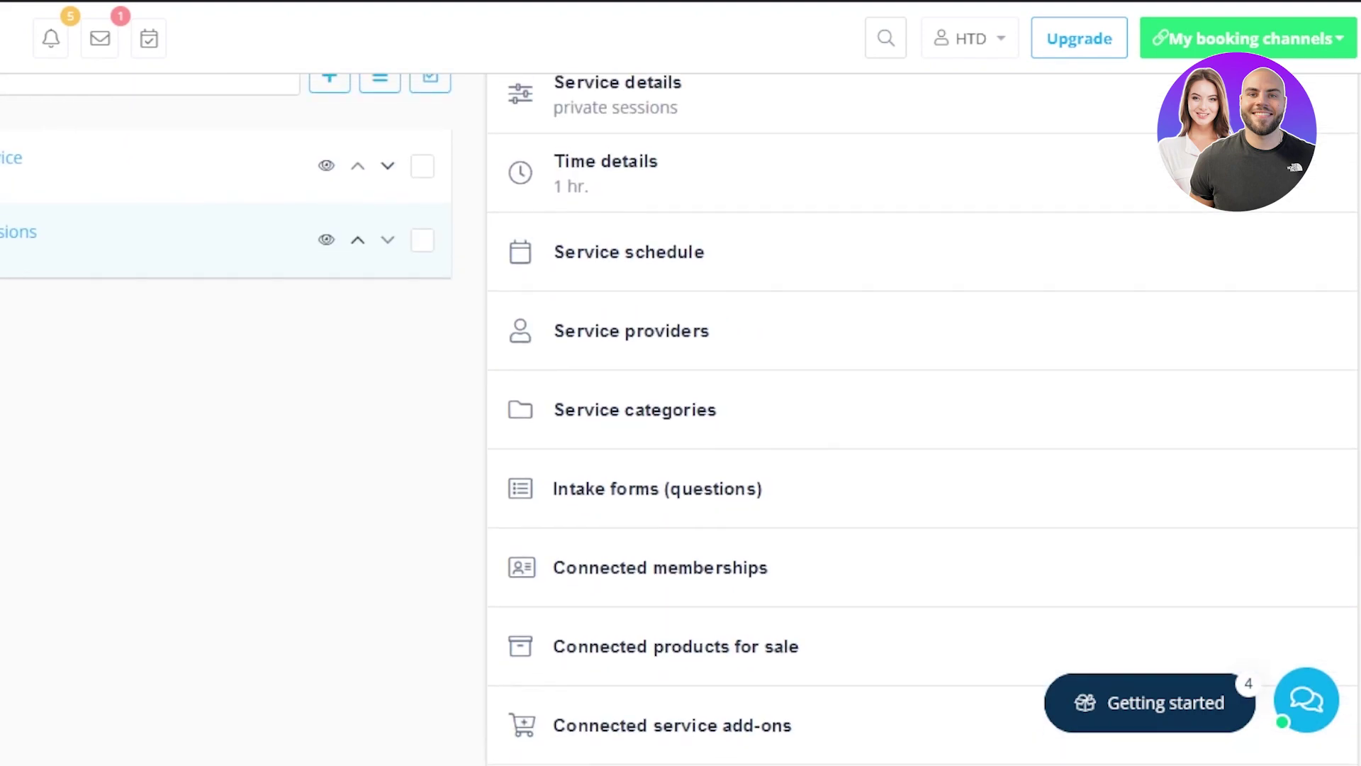
# Open the service schedule and review Monday–Friday 09:00–18:00 hours with weekends off
pyautogui.click(611, 248)
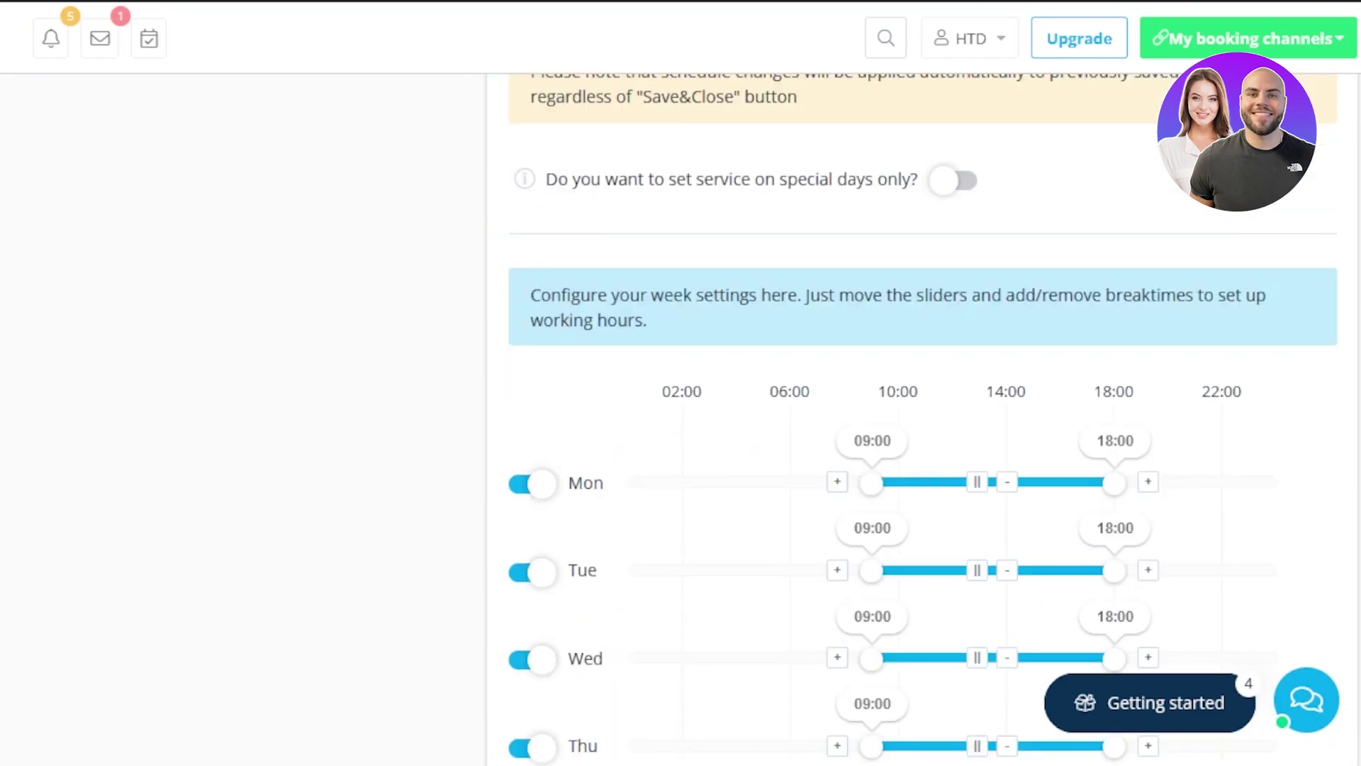
pyautogui.scroll(-4, 675, 307)
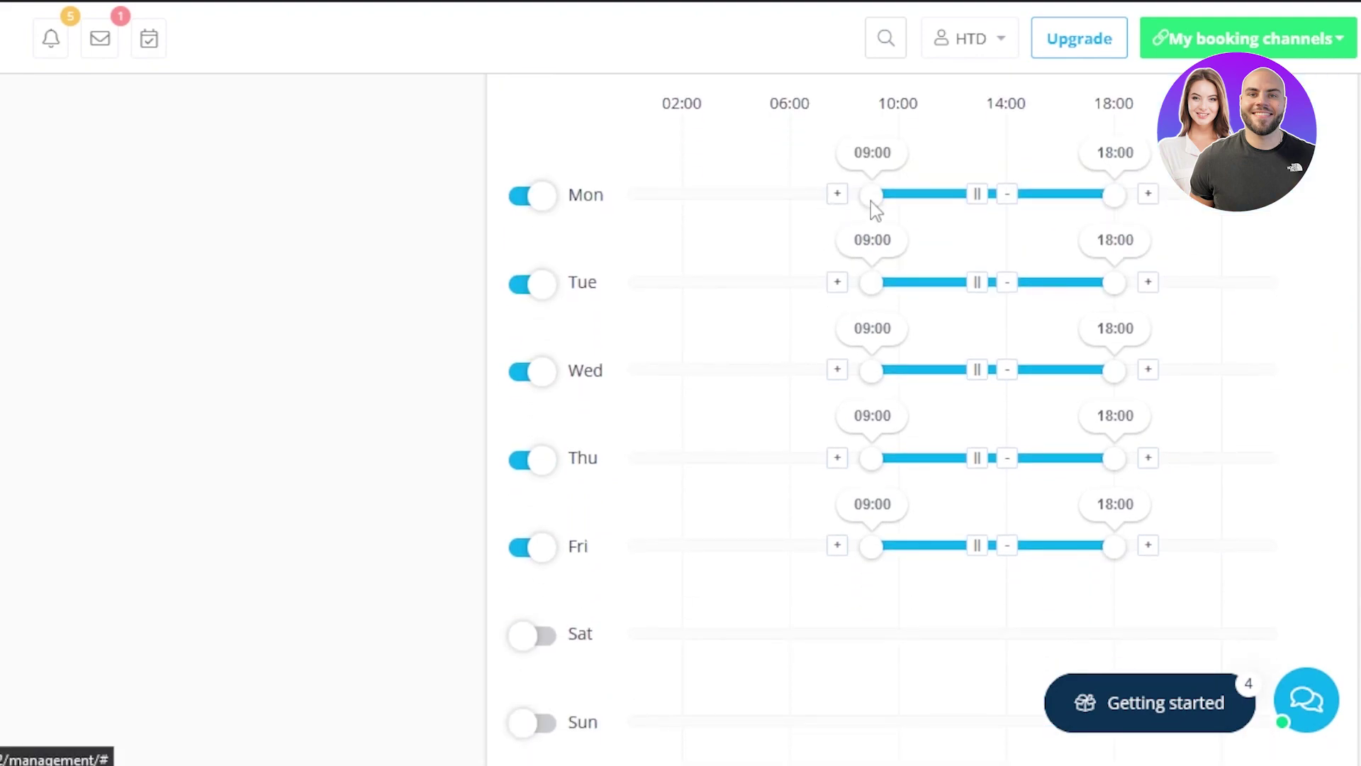
pyautogui.moveTo(870, 202); pyautogui.dragTo(875, 193)
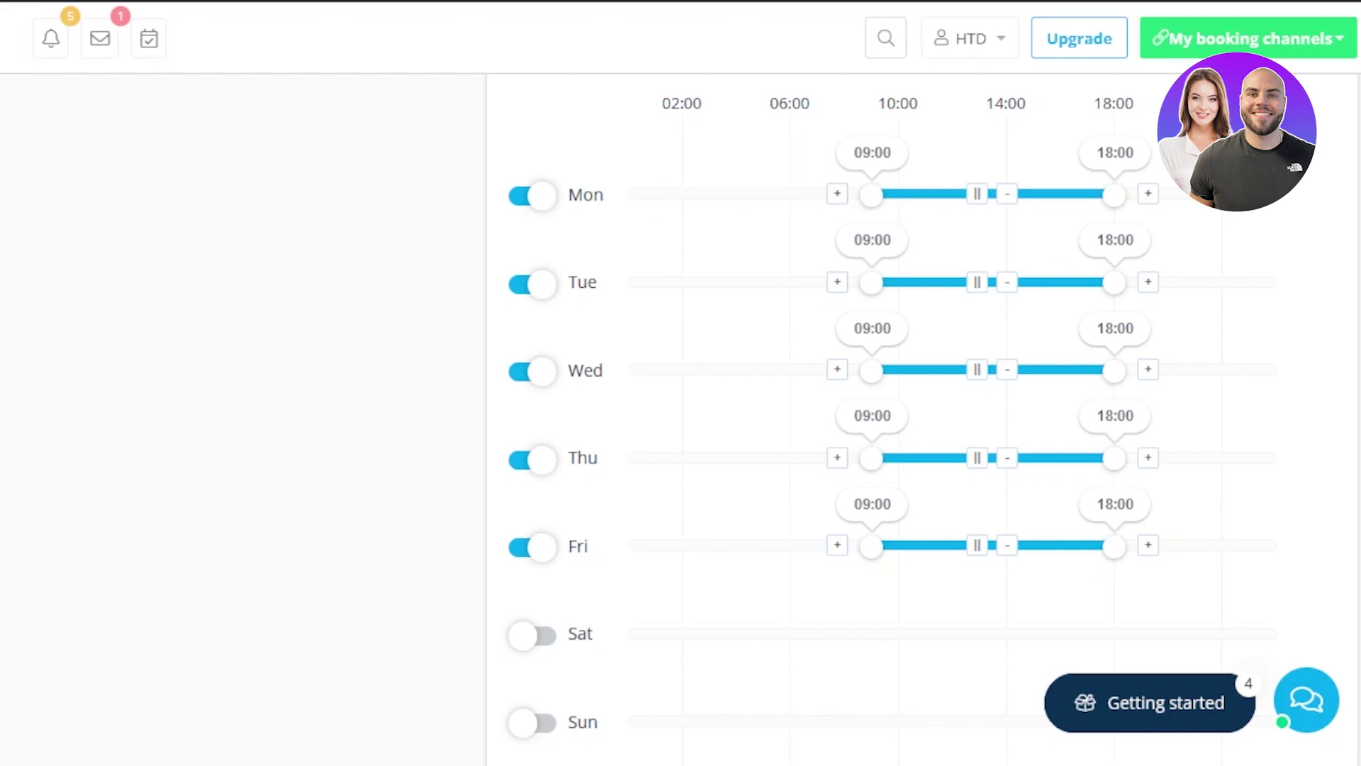
pyautogui.scroll(-5, 851, 354)
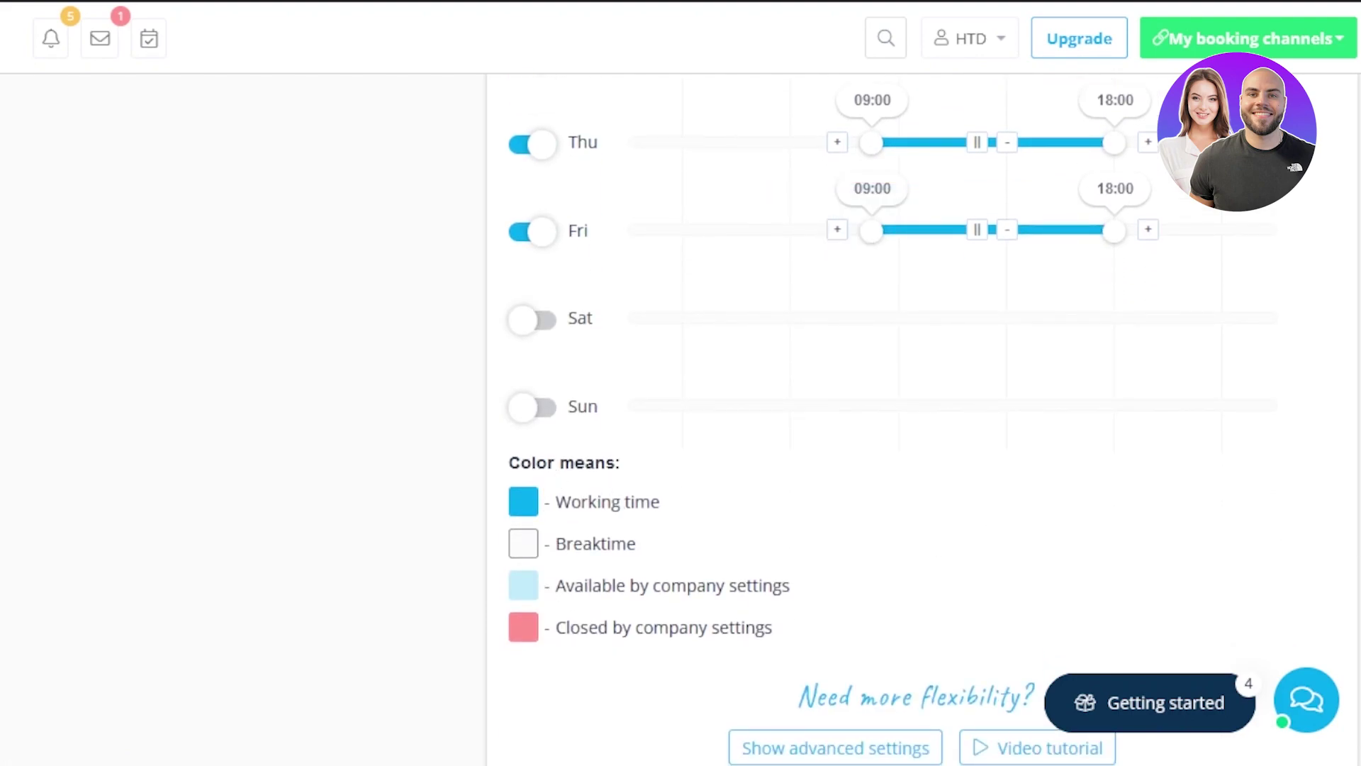
pyautogui.scroll(-2, 851, 426)
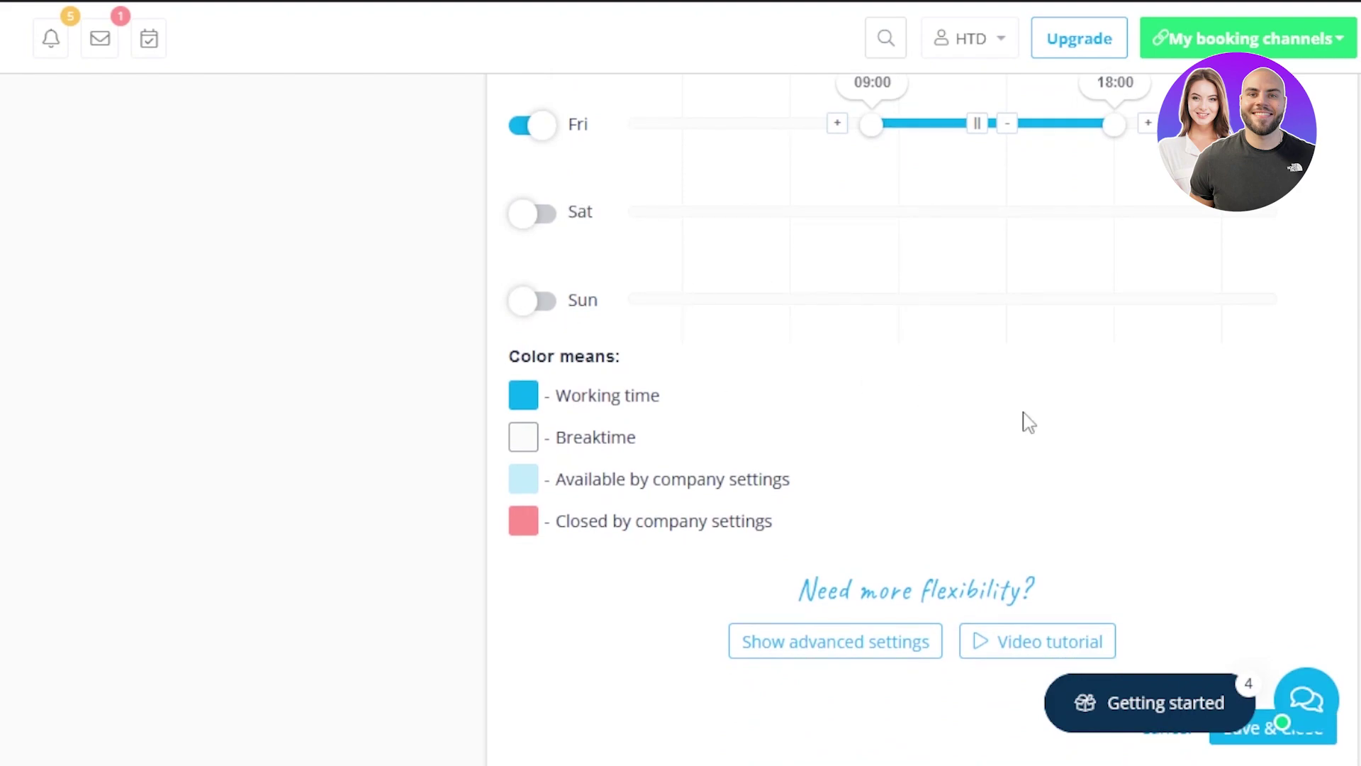
pyautogui.scroll(3, 922, 426)
pyautogui.scroll(-8, 922, 425)
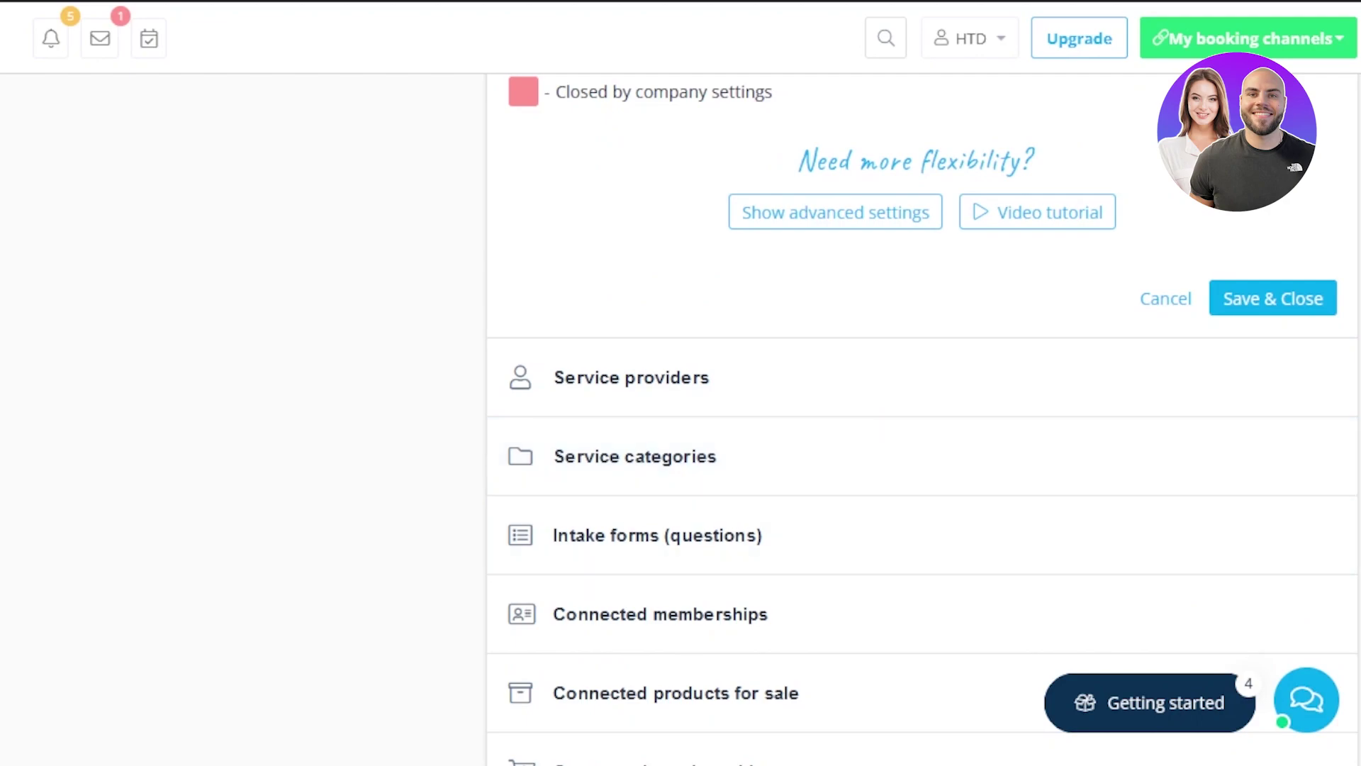
pyautogui.scroll(6, 1112, 471)
pyautogui.scroll(5, 921, 425)
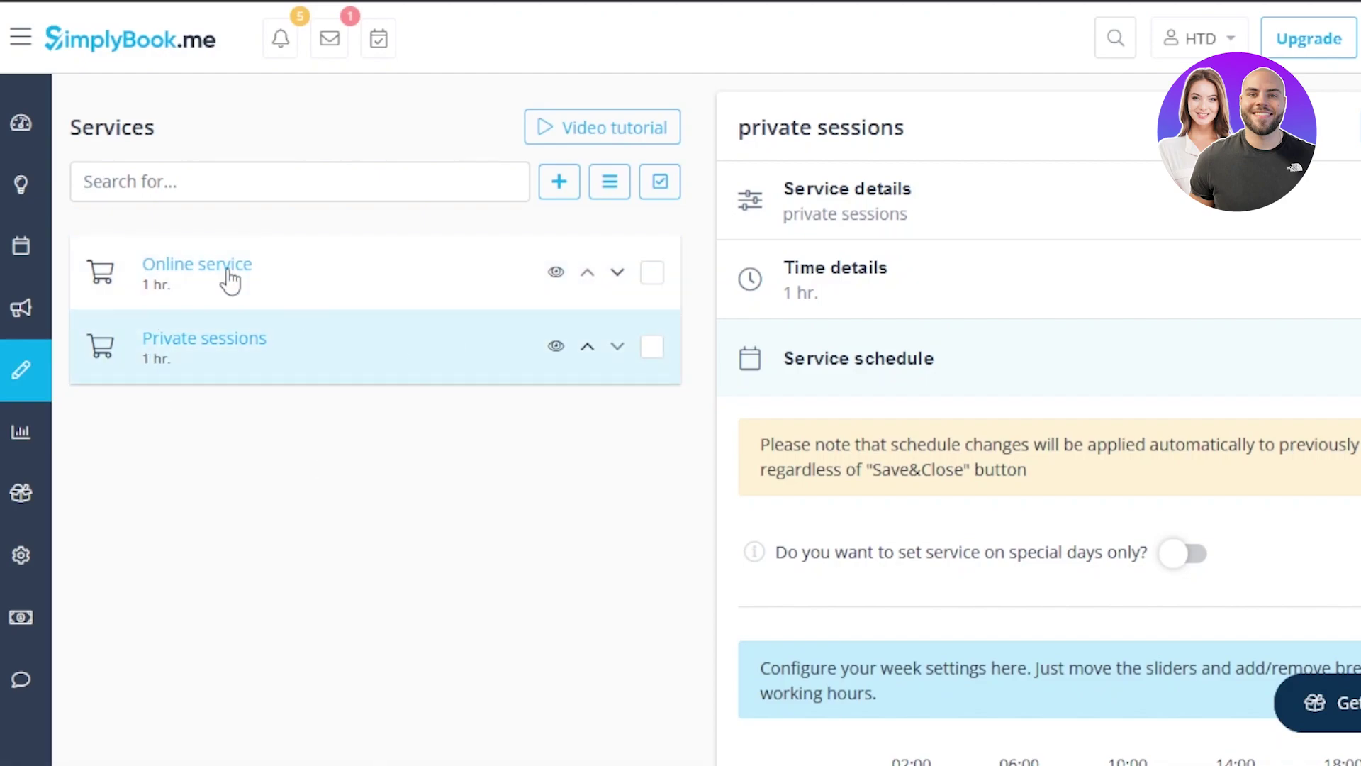
# Start a new service provider under Manage > Service Providers named 'dan'
pyautogui.moveTo(12, 330)
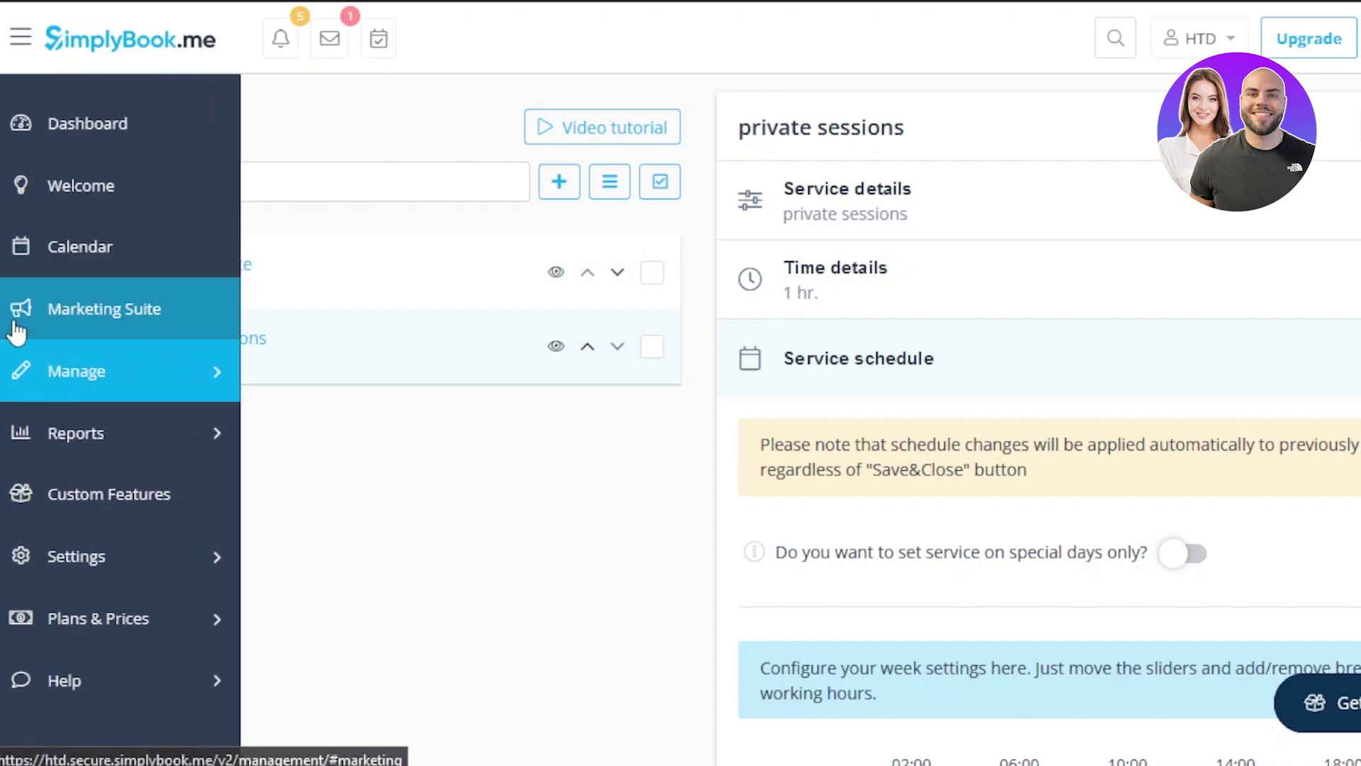
pyautogui.click(224, 383)
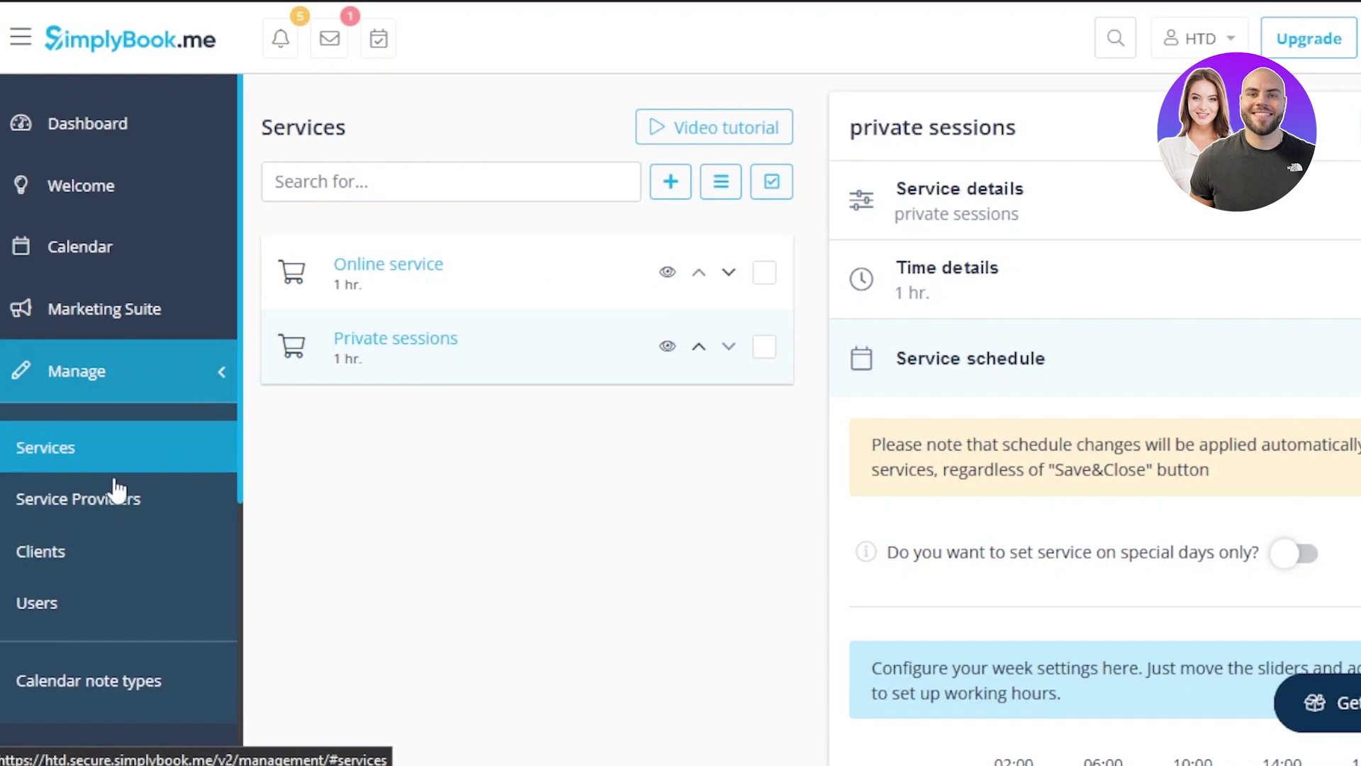
pyautogui.click(92, 507)
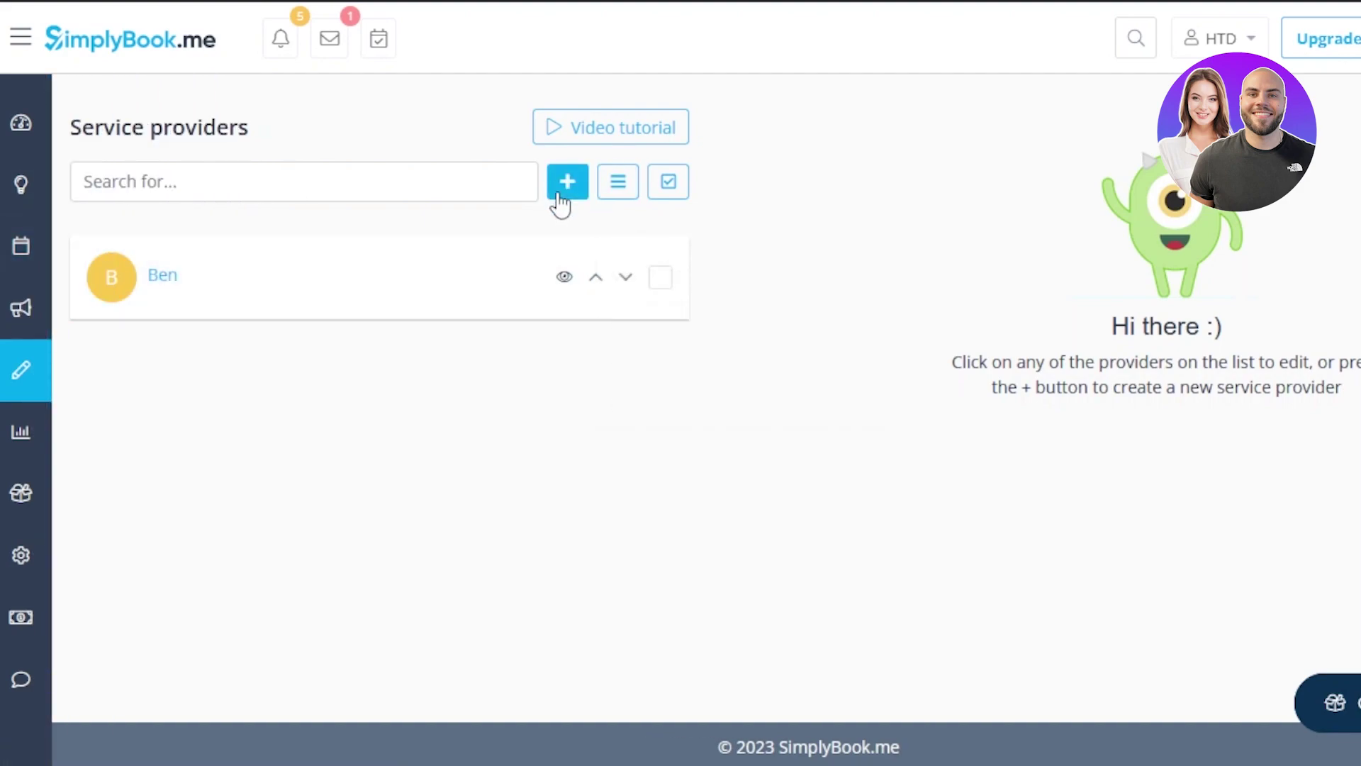
pyautogui.click(560, 193)
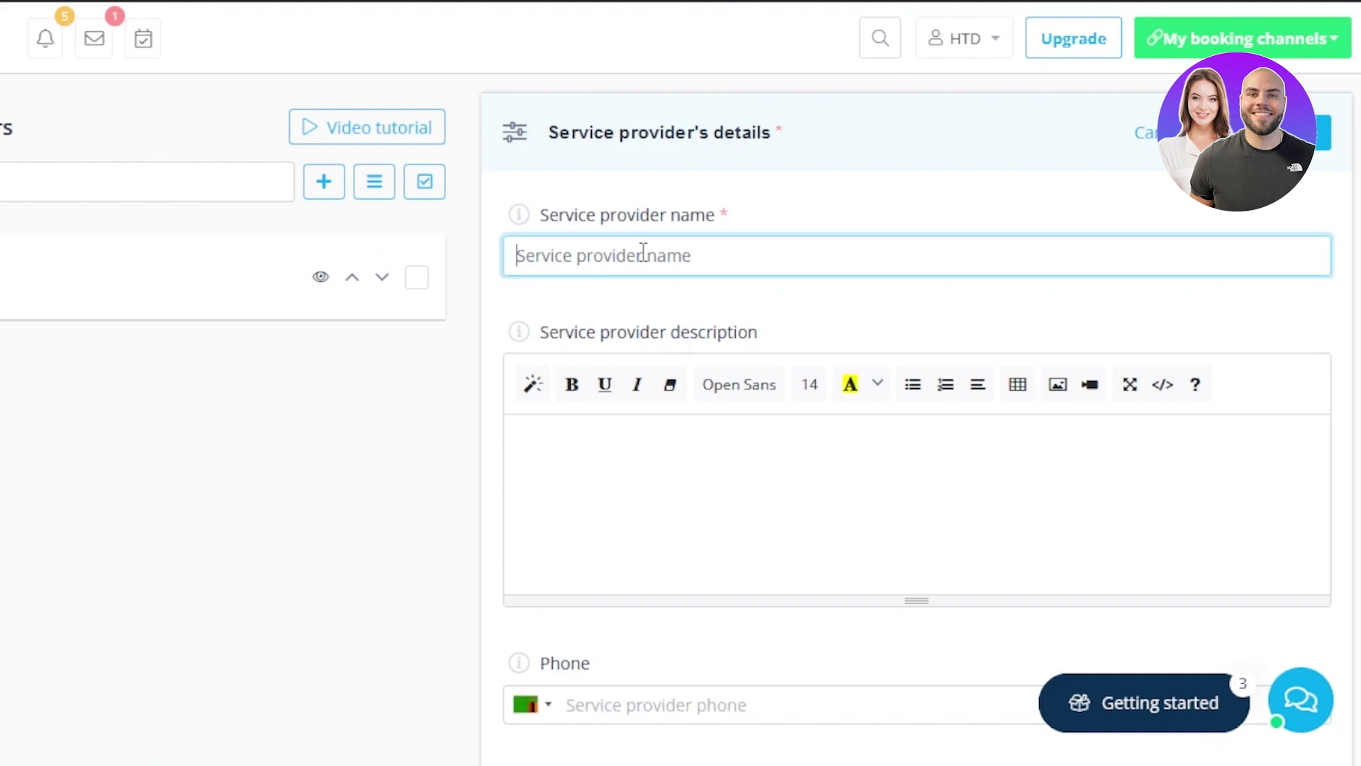
pyautogui.write('dan')
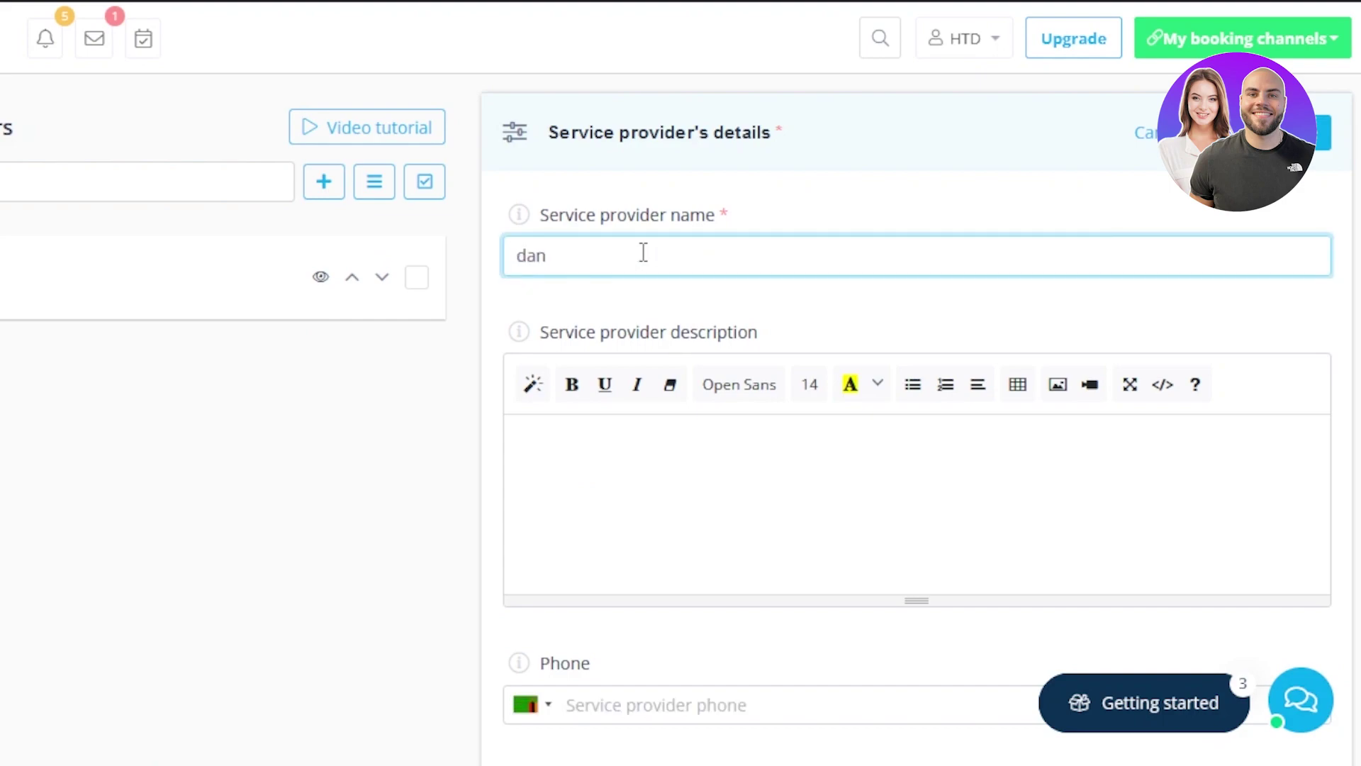
pyautogui.click(580, 470)
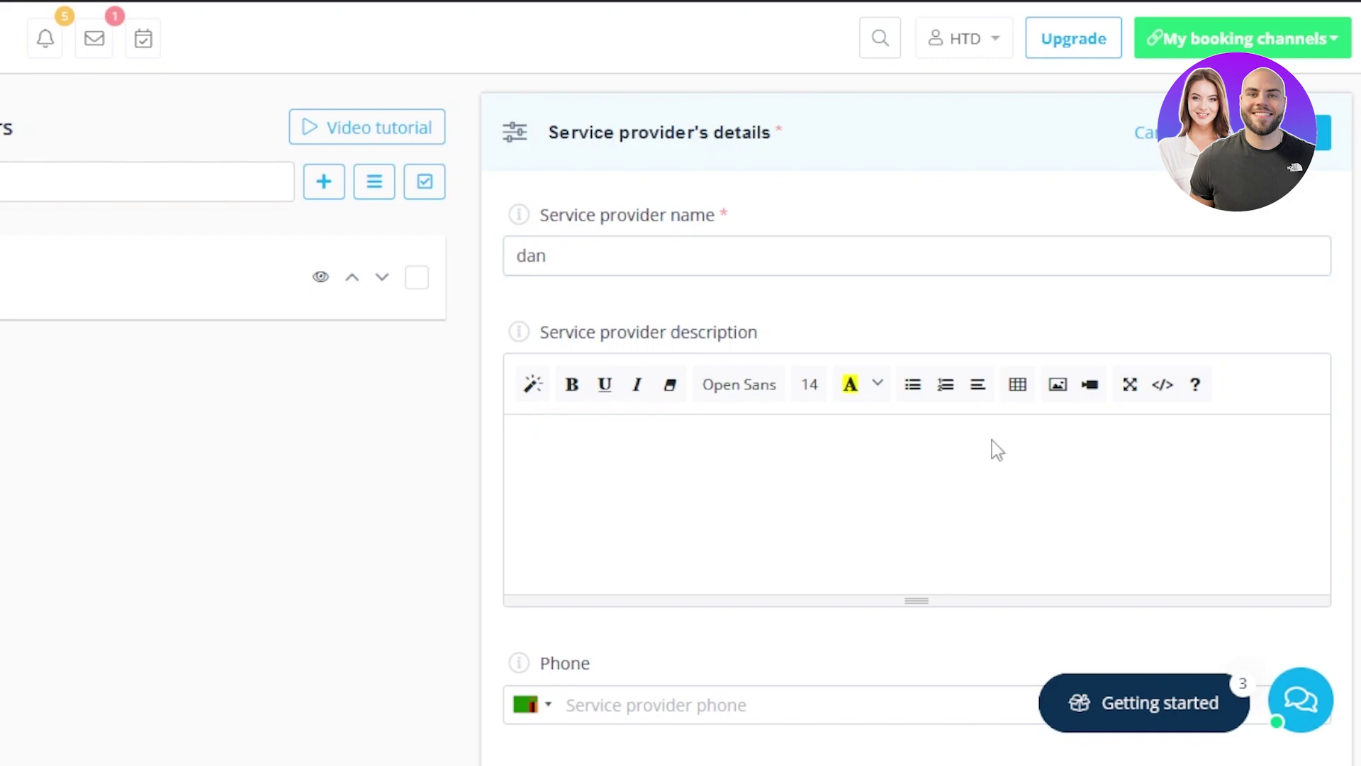
# Set dan to serve one client at a time
pyautogui.scroll(-7, 917, 426)
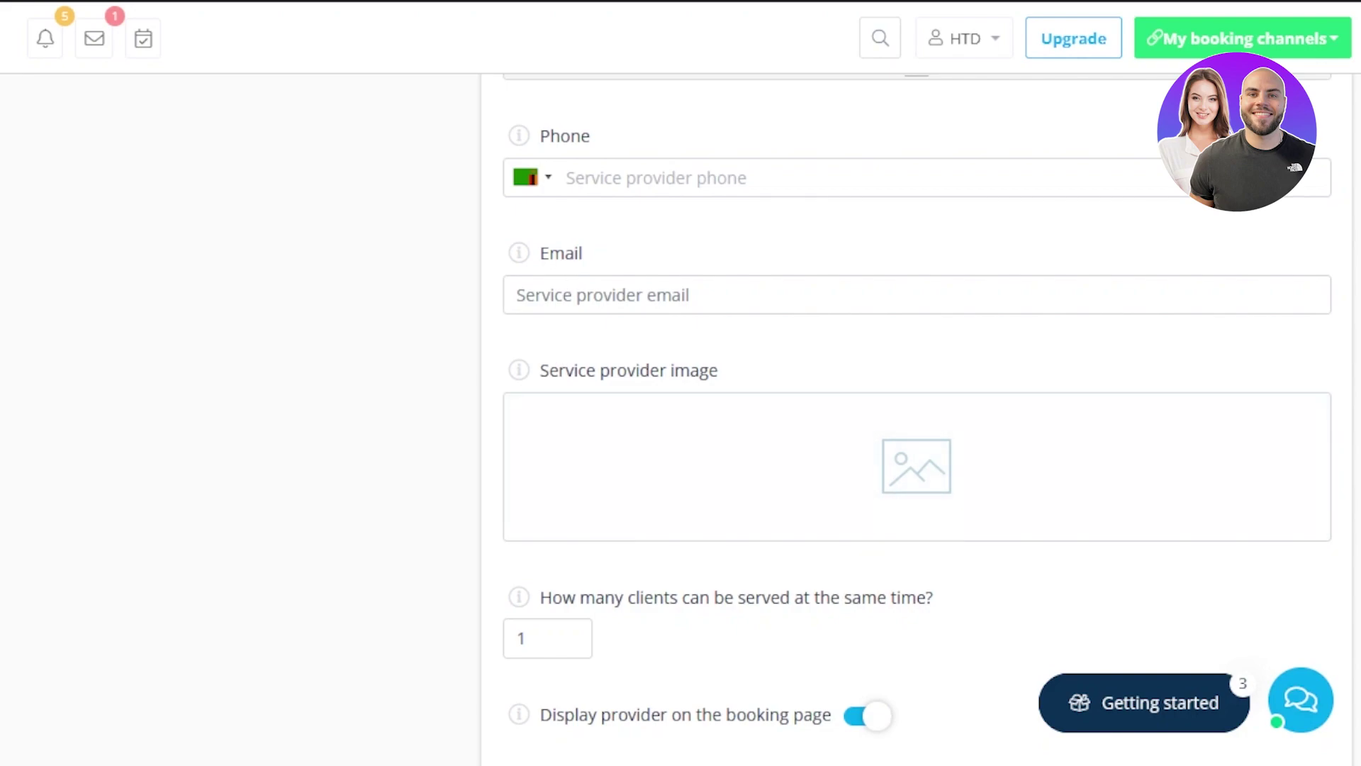
pyautogui.scroll(-5, 917, 426)
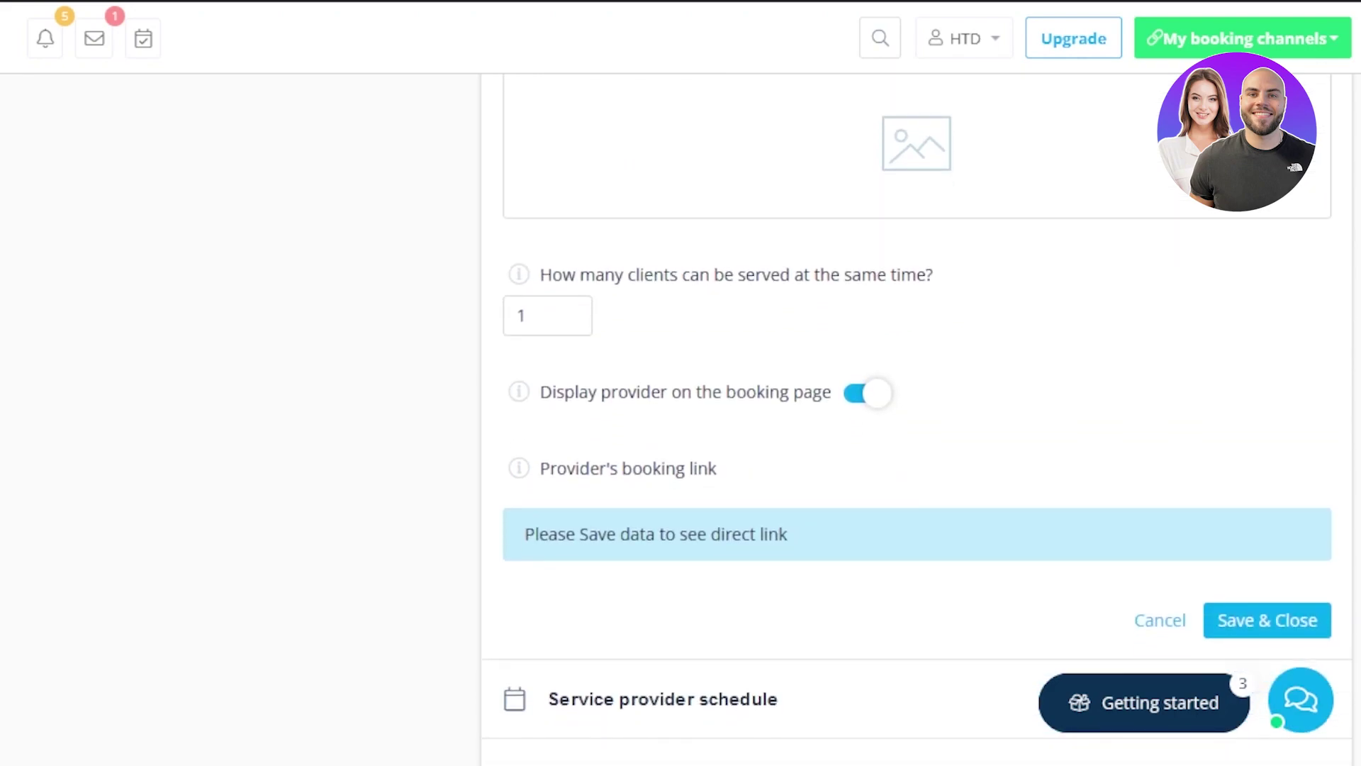
pyautogui.scroll(-2, 916, 425)
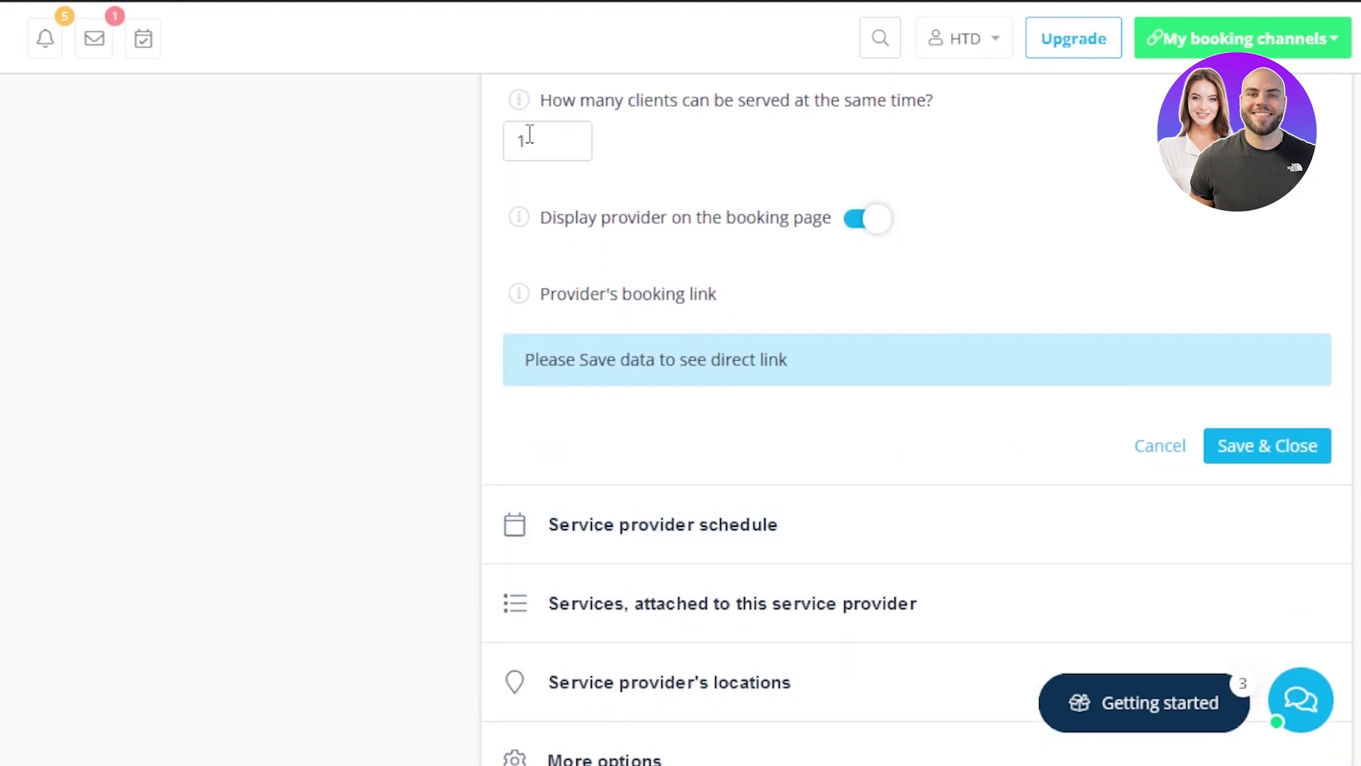
pyautogui.click(529, 134)
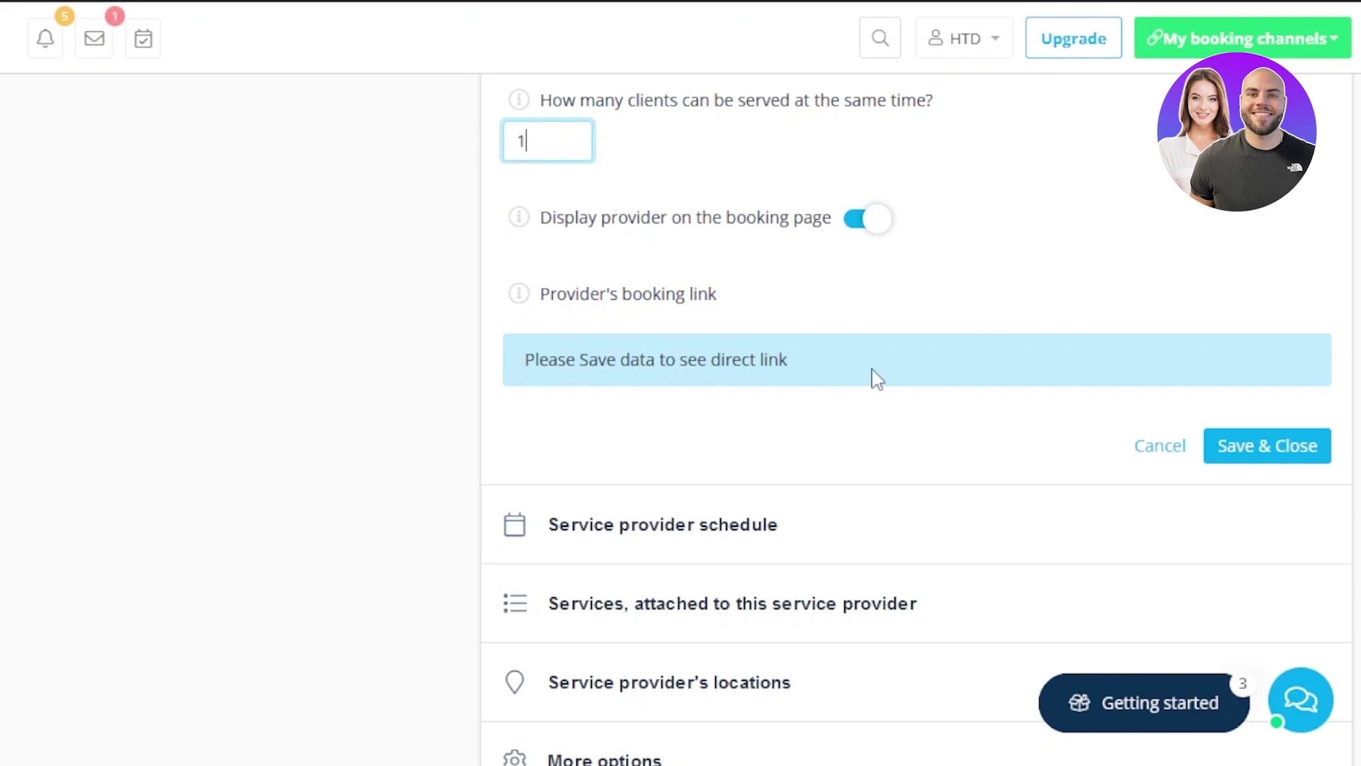
pyautogui.scroll(-2, 902, 423)
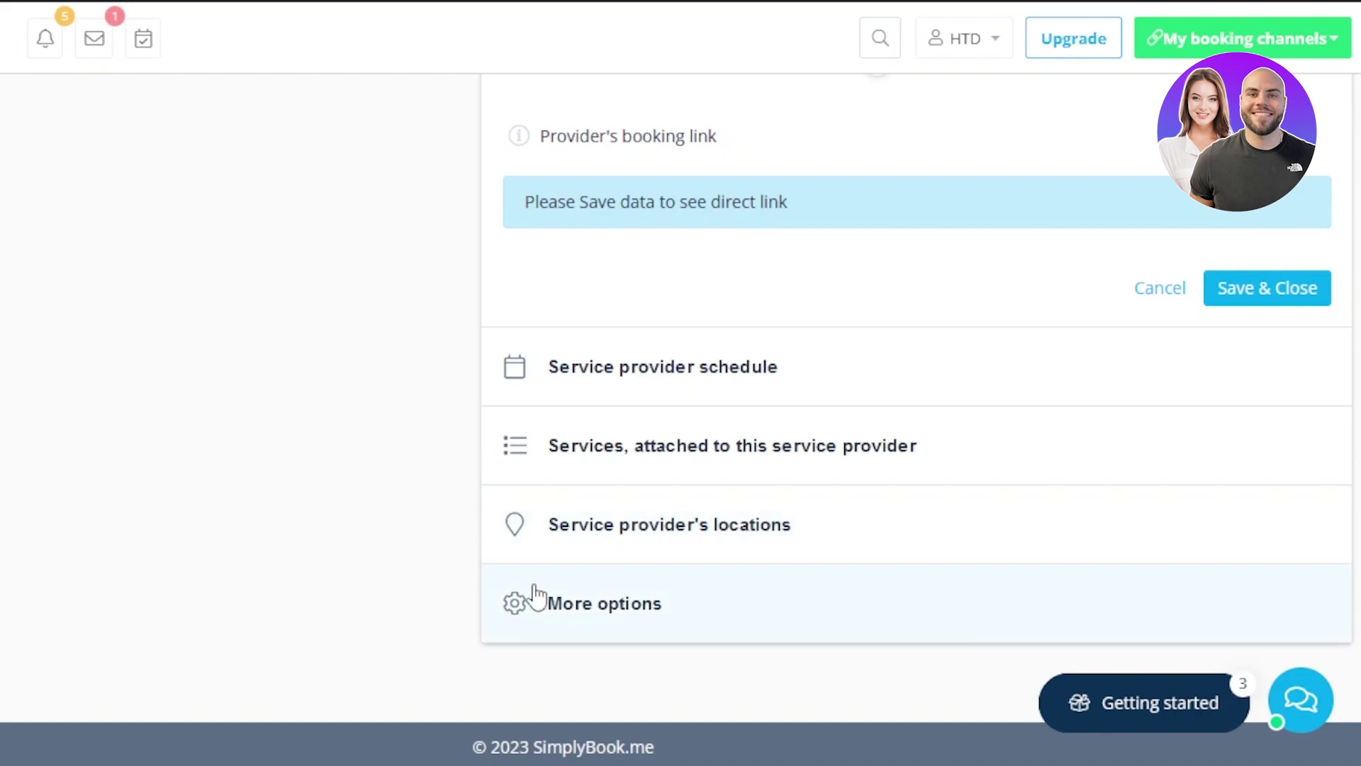
pyautogui.scroll(15, 917, 426)
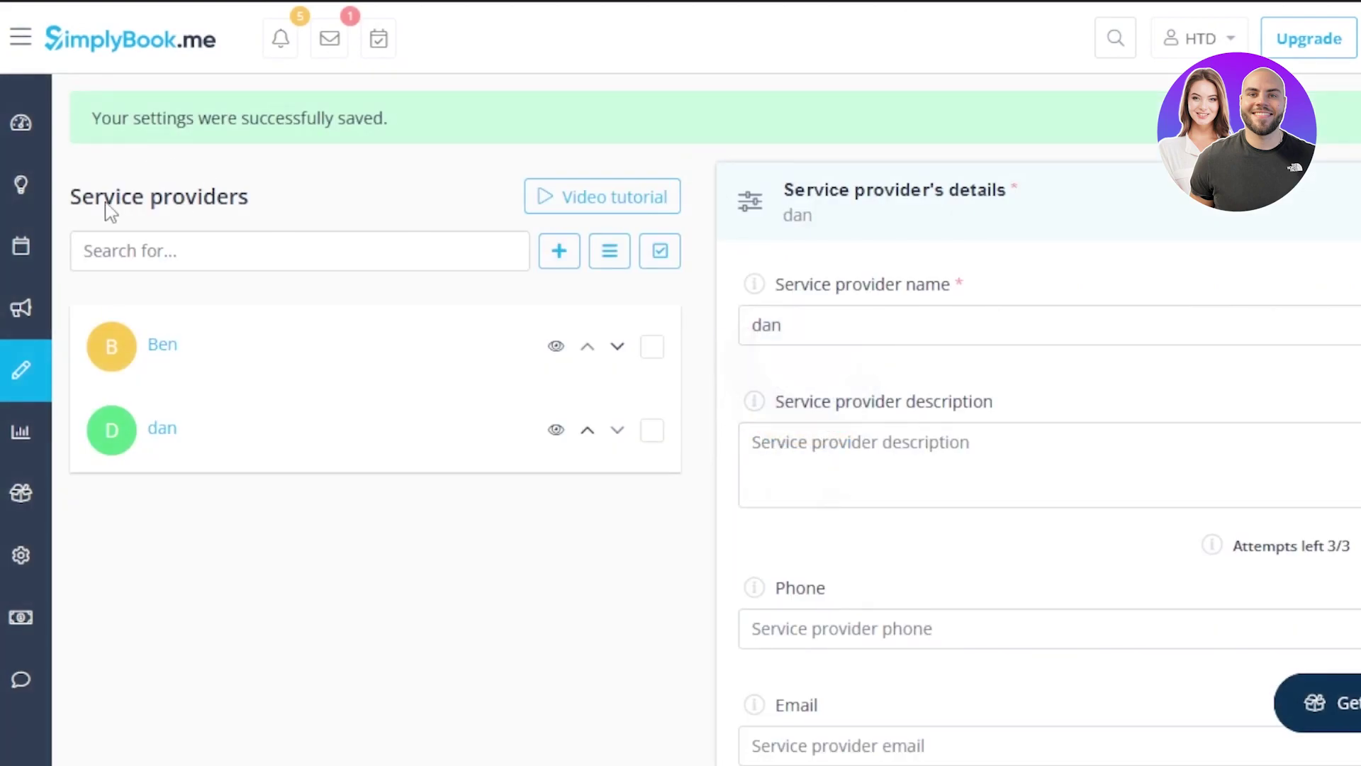
# Open Manage > Clients and start the Add new client form
pyautogui.moveTo(66, 390)
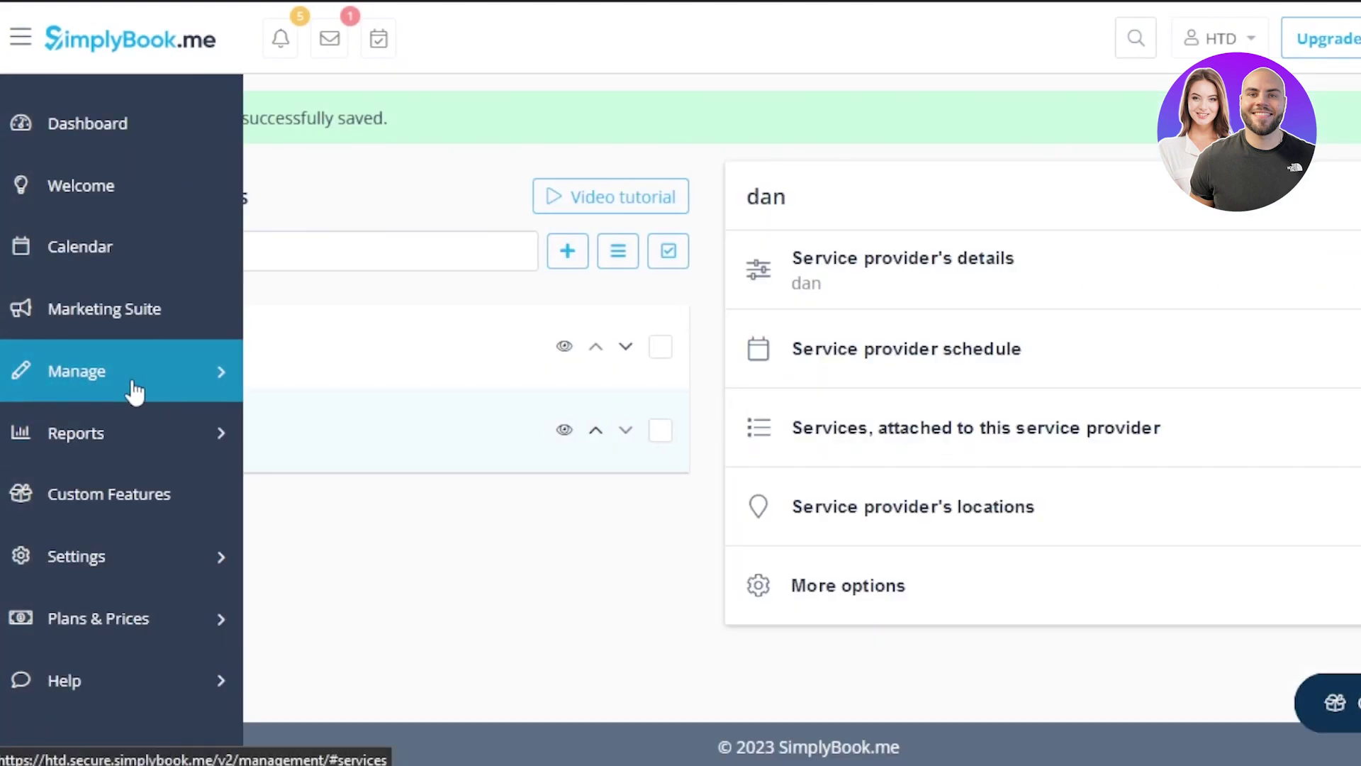
pyautogui.click(131, 390)
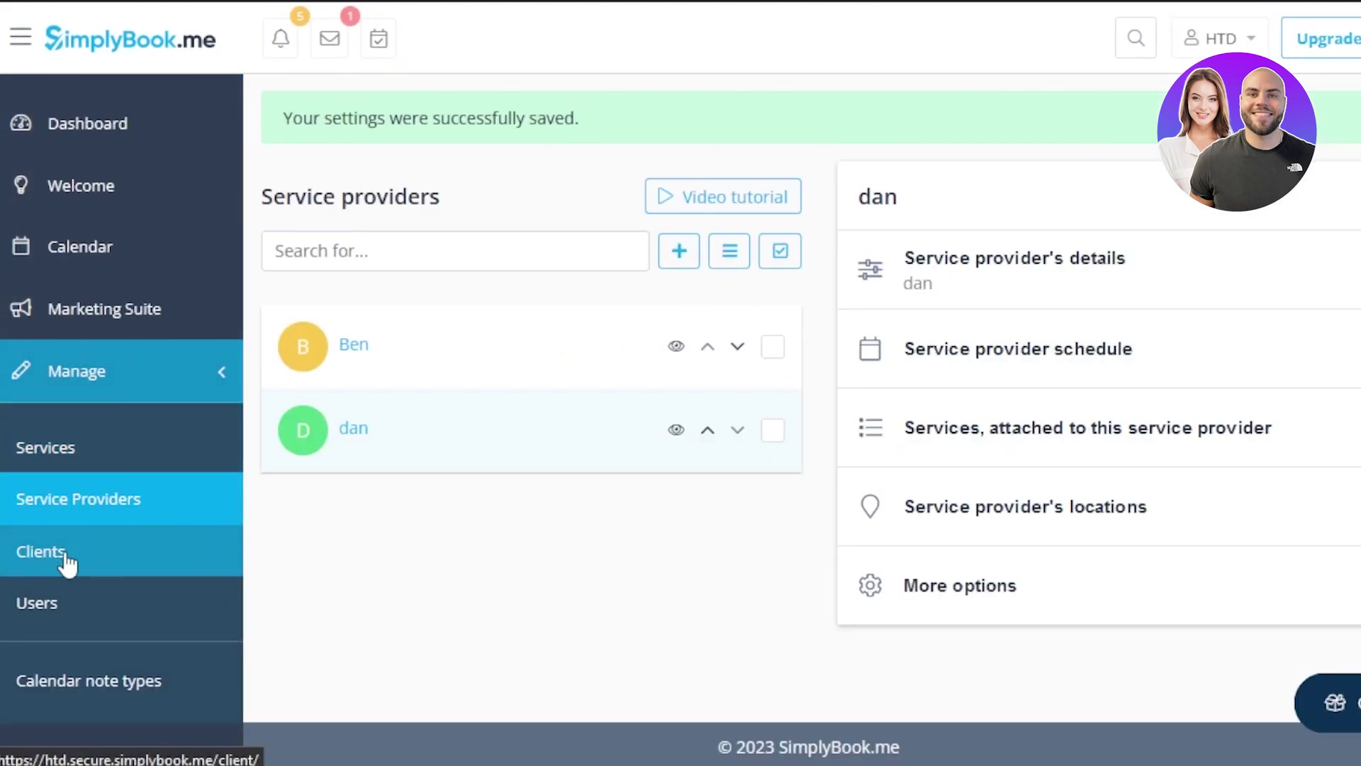
pyautogui.click(67, 563)
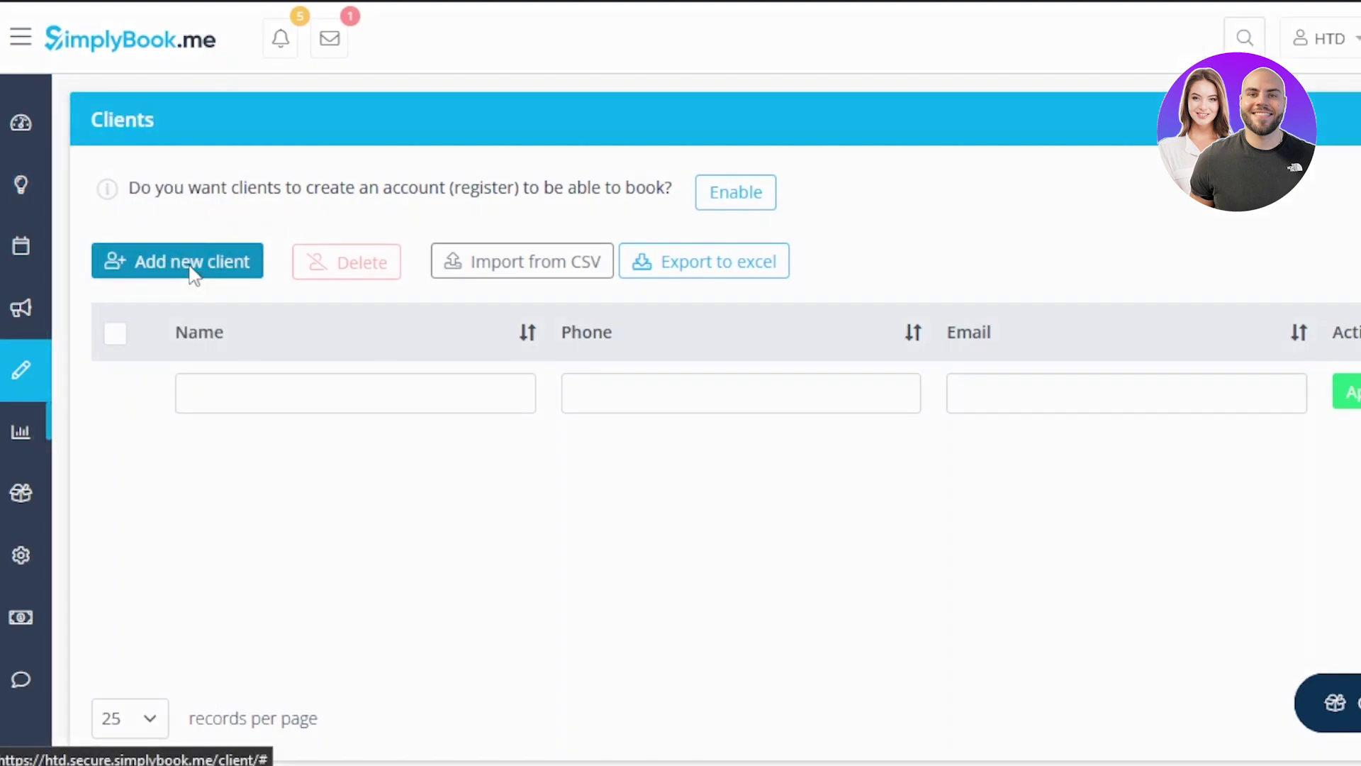
pyautogui.click(194, 275)
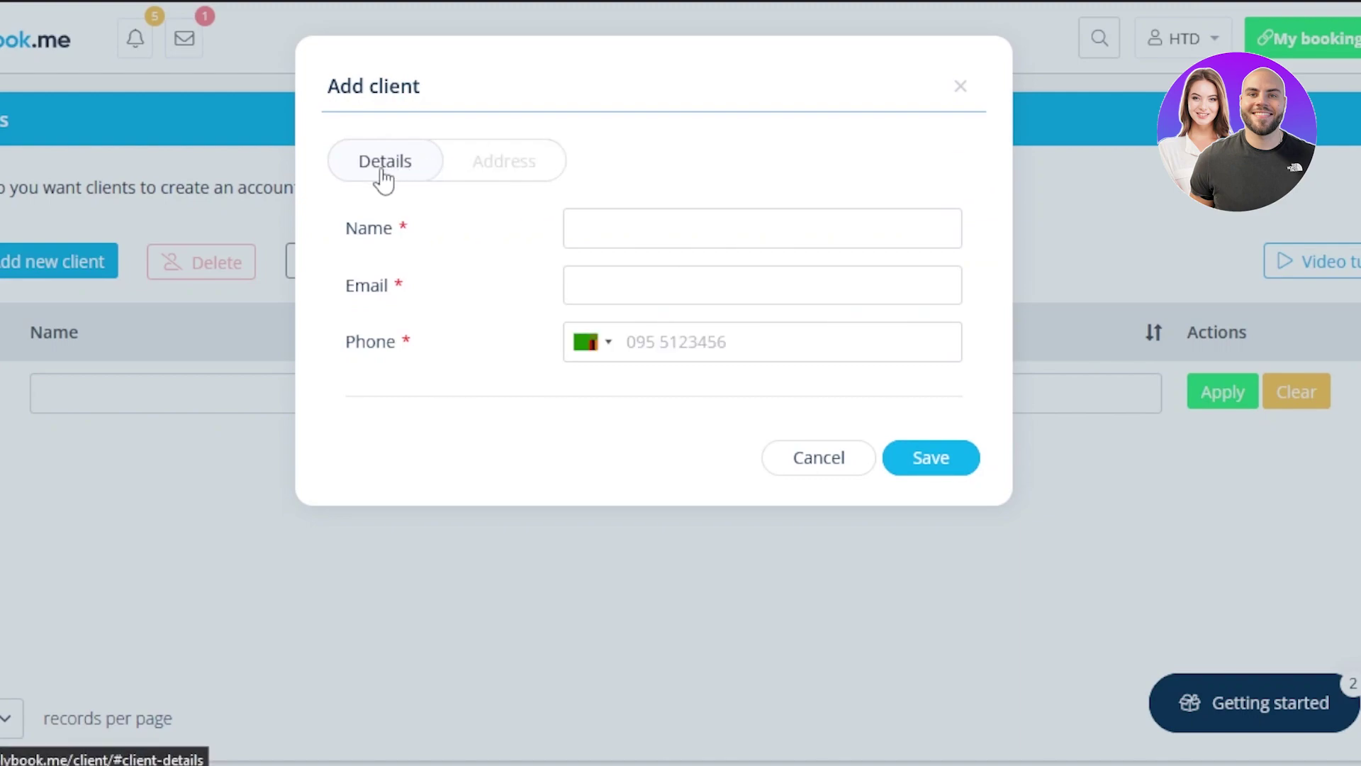
pyautogui.click(454, 173)
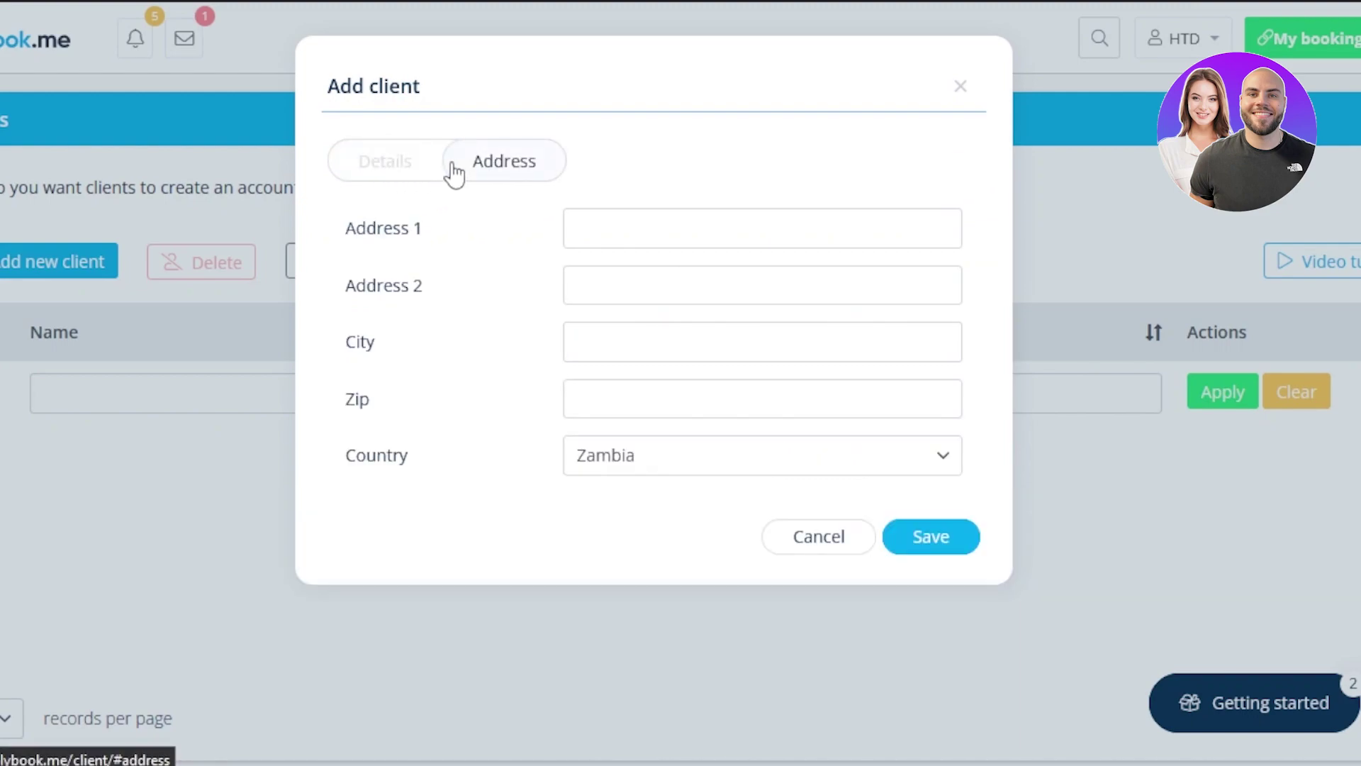
pyautogui.click(410, 173)
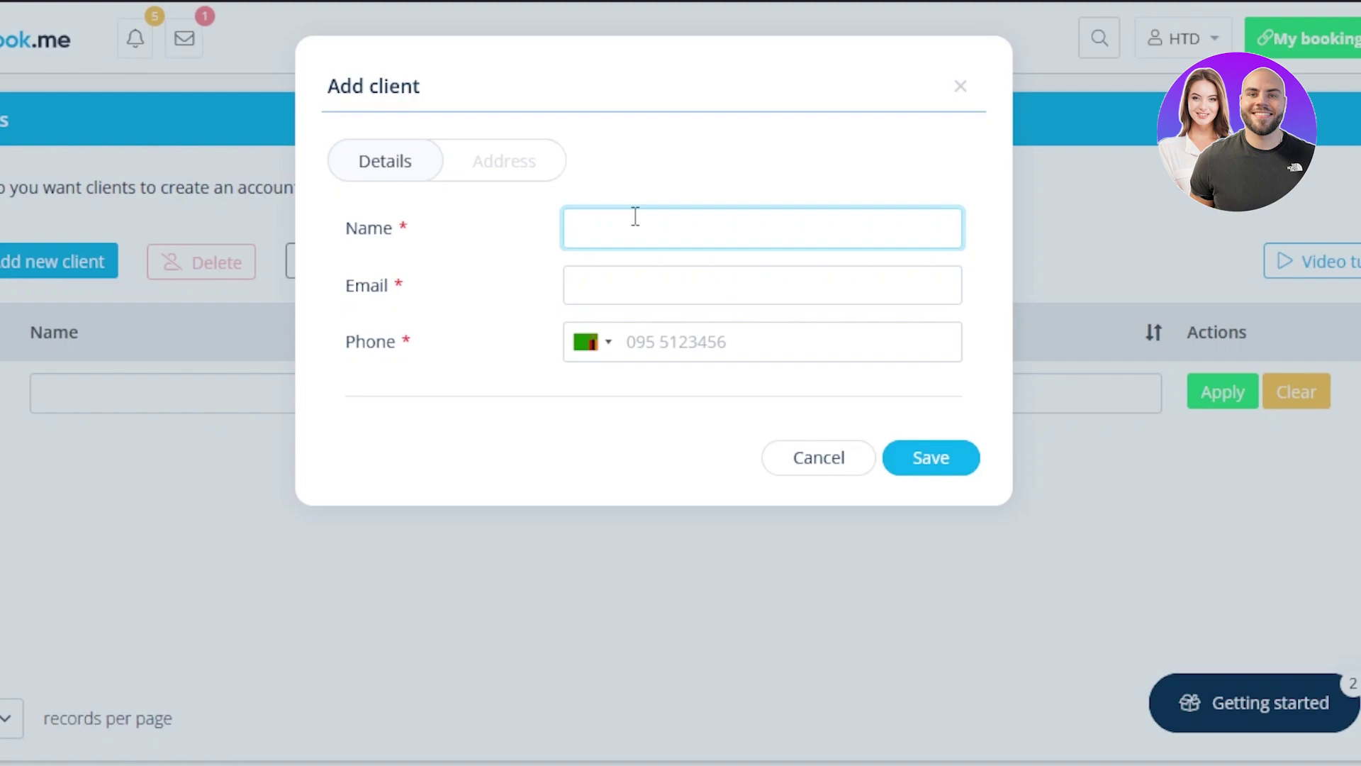
# Enter the client's name, e-mail and phone number, then cancel after the phone error
pyautogui.write('harry')
pyautogui.click(638, 279)
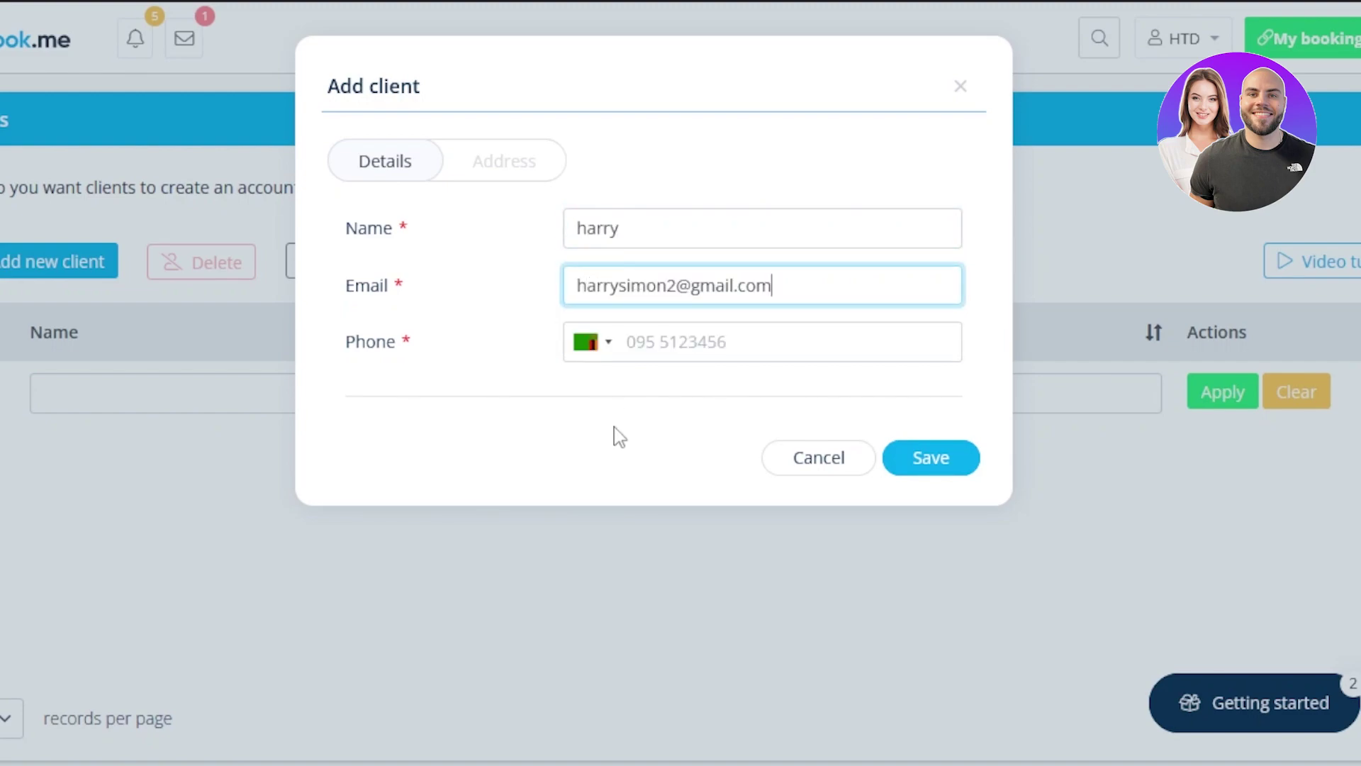
pyautogui.click(670, 337)
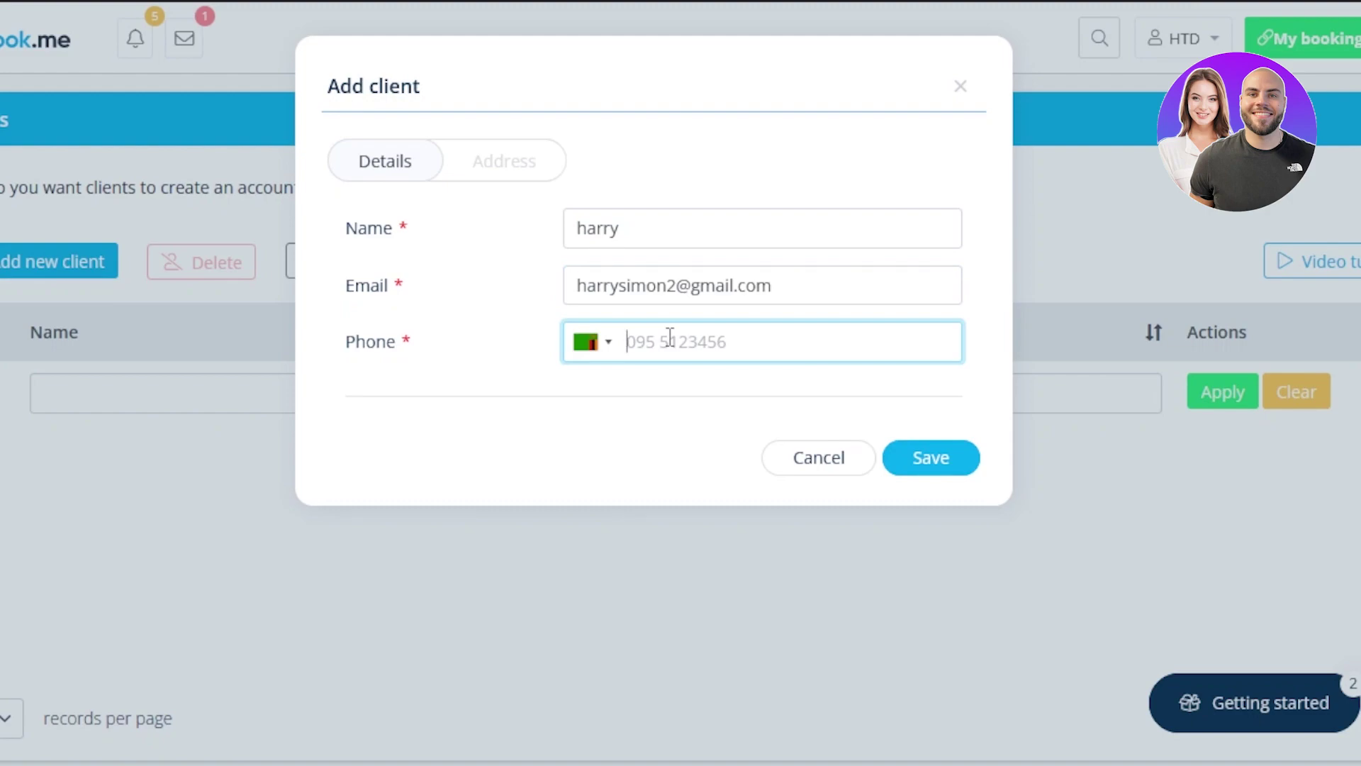
pyautogui.write('99999999999')
pyautogui.click(966, 463)
pyautogui.click(858, 563)
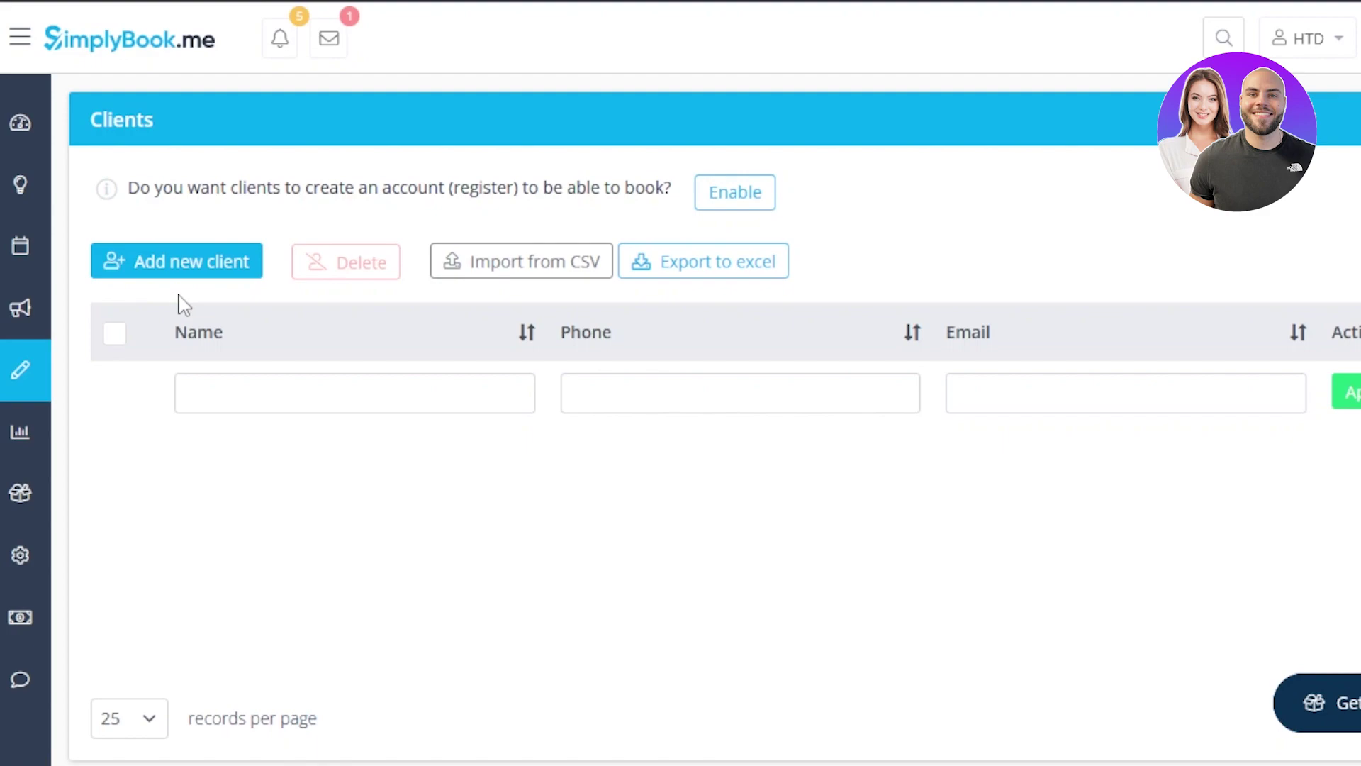
# Open Manage > Users and bring up the new User details form
pyautogui.moveTo(21, 312)
pyautogui.click(223, 388)
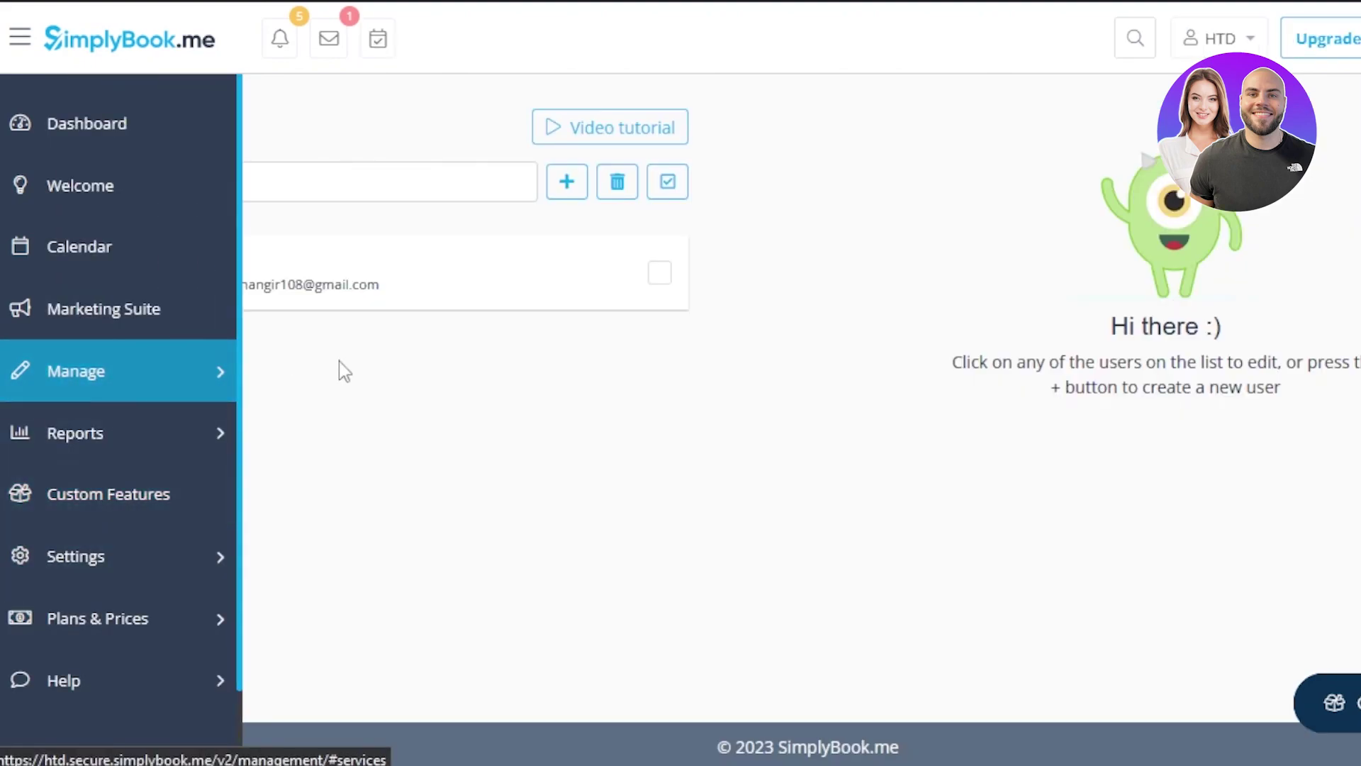
pyautogui.click(562, 186)
pyautogui.click(1028, 278)
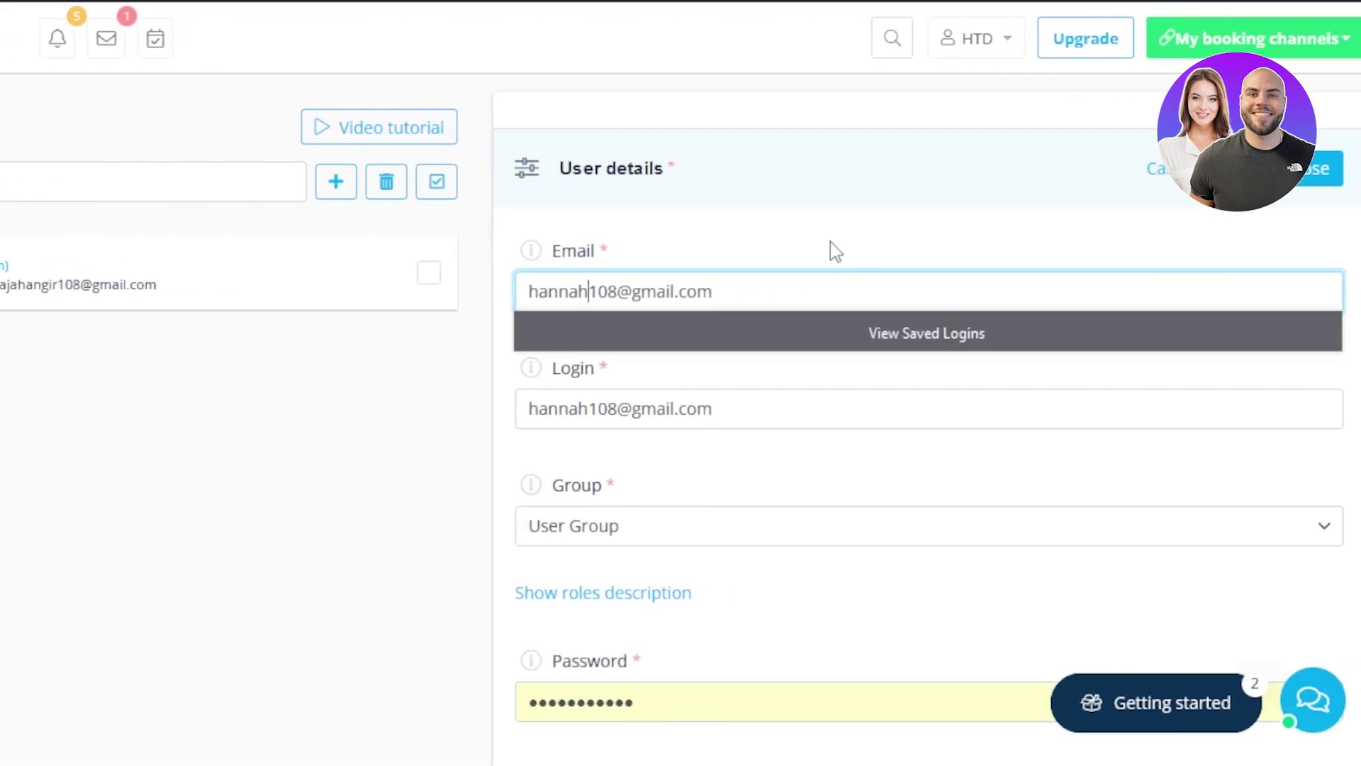
pyautogui.click(1053, 242)
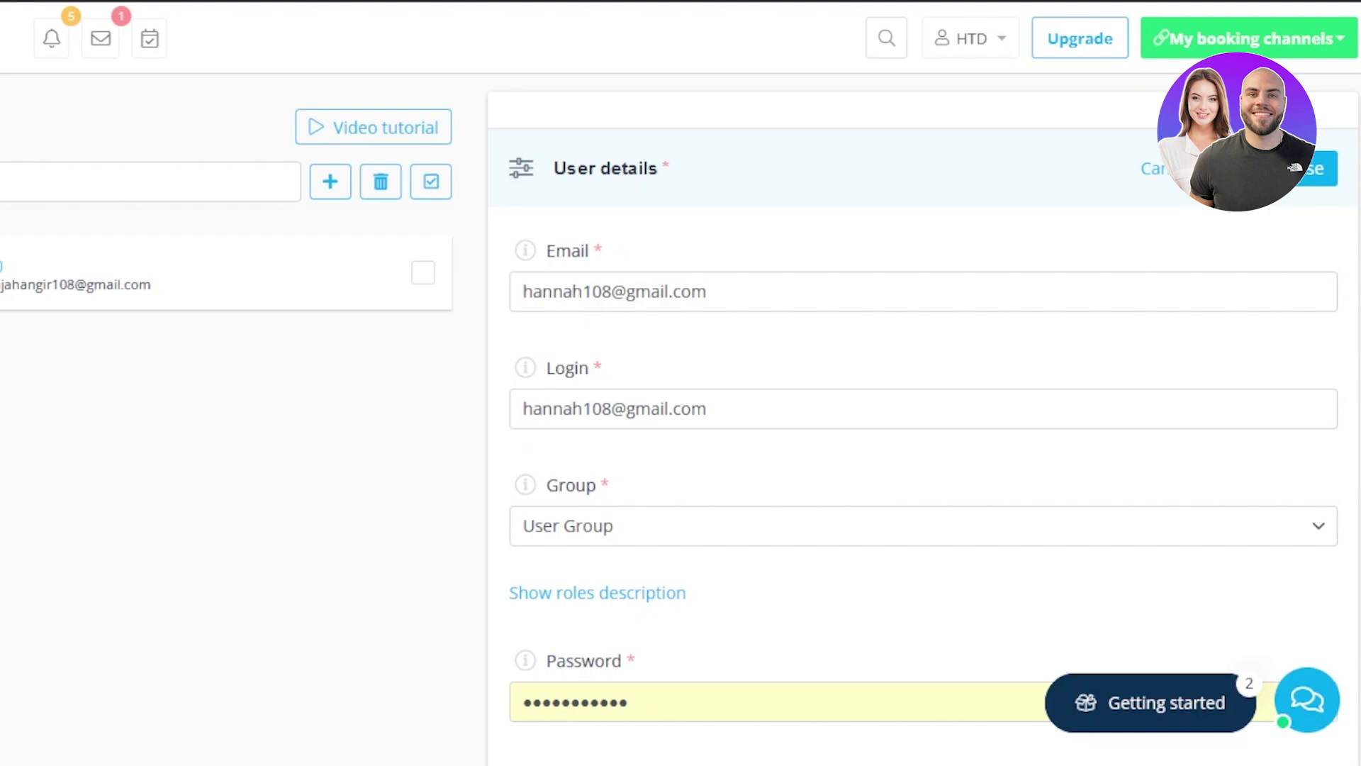
pyautogui.scroll(-4, 921, 426)
pyautogui.scroll(4, 922, 425)
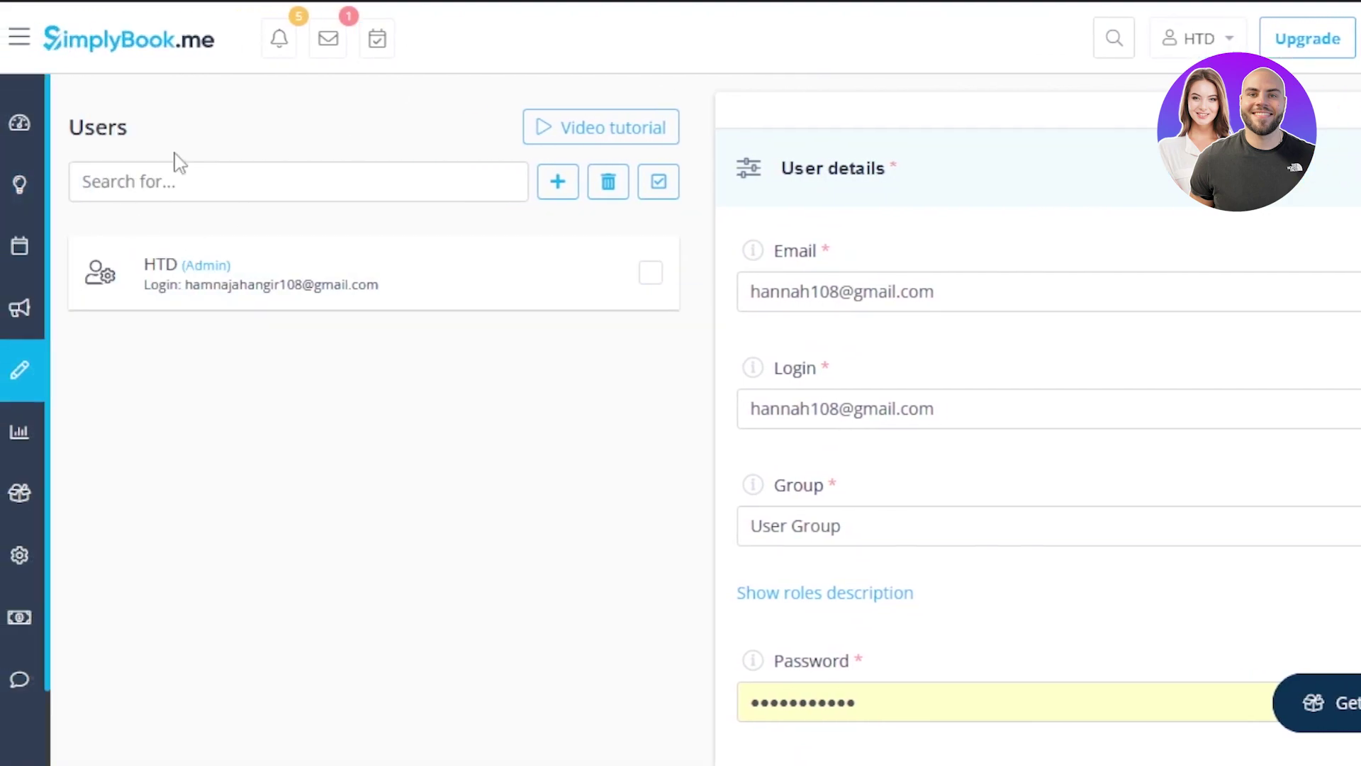
pyautogui.moveTo(43, 321)
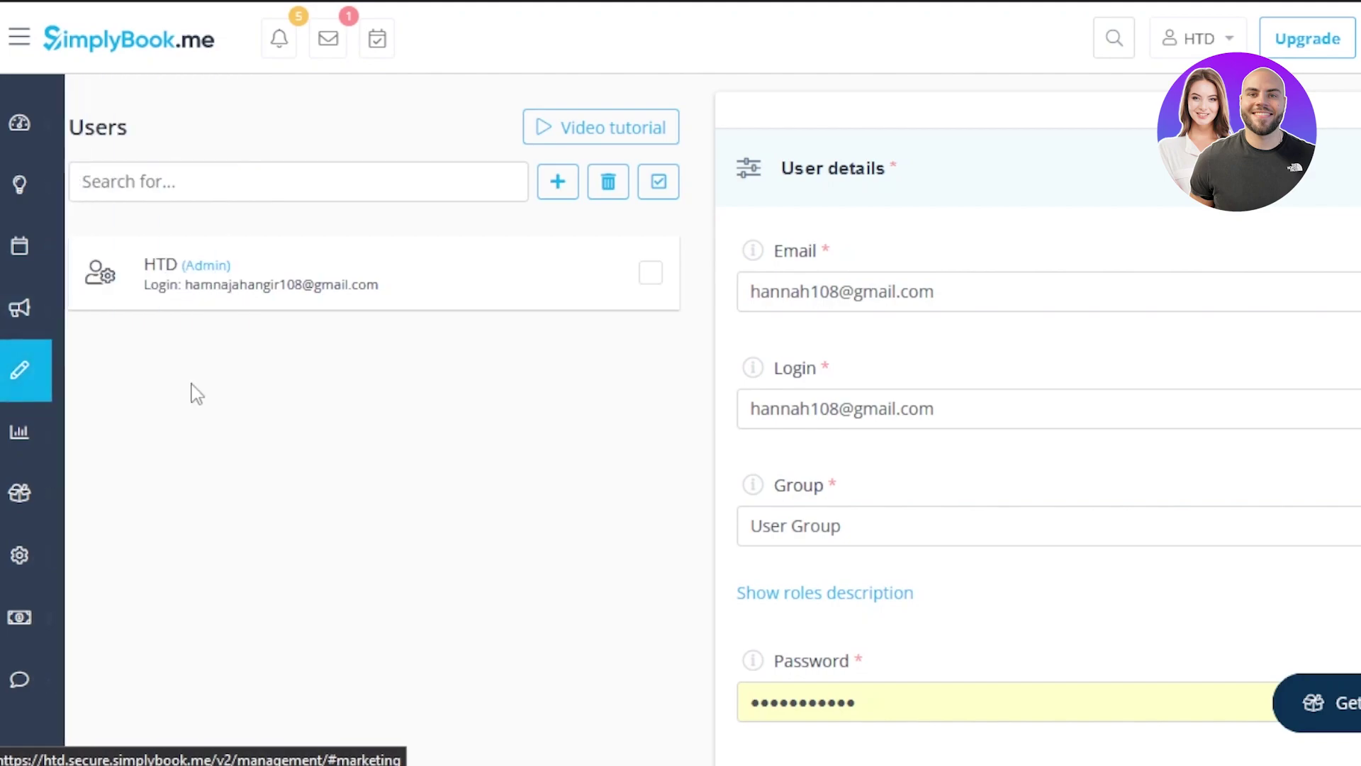
pyautogui.moveTo(43, 373)
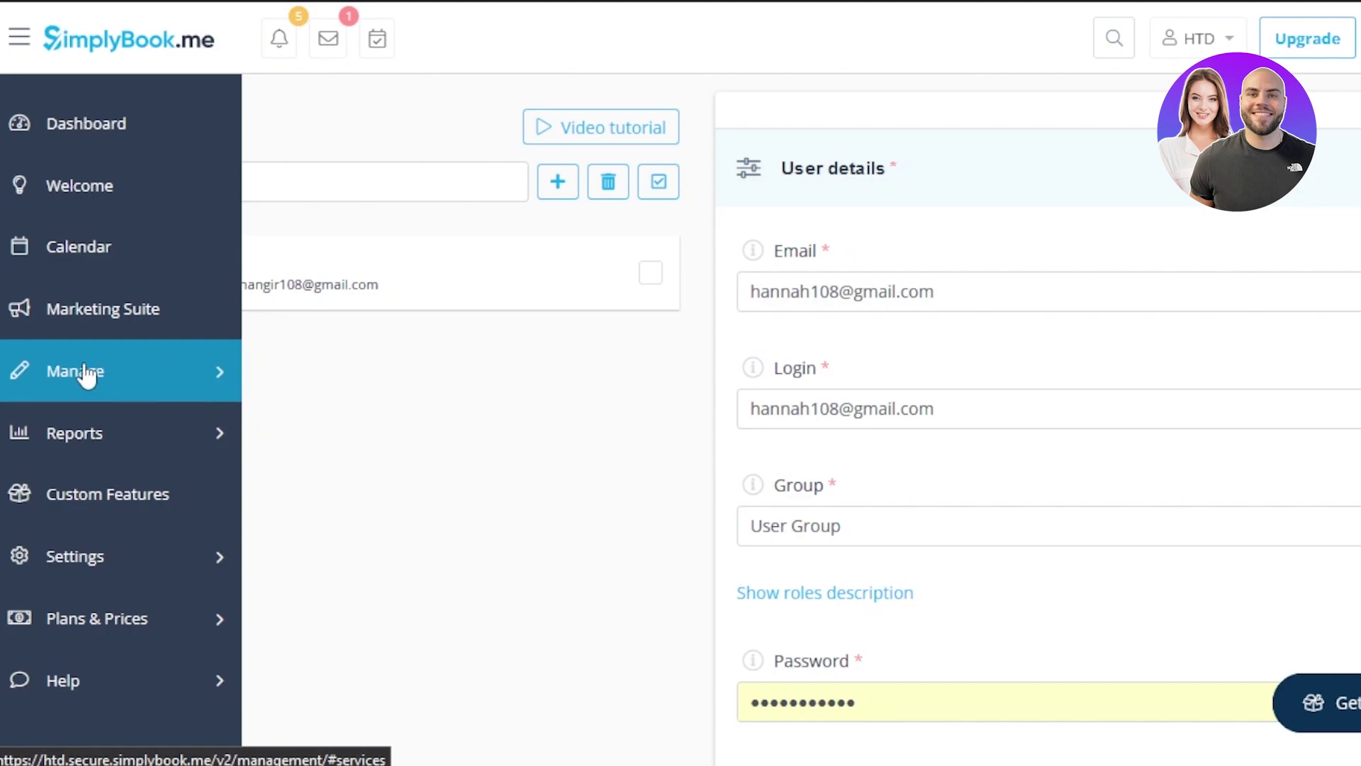
# Expand Reports, open a report, and dismiss the browser's save-login prompt
pyautogui.click(181, 436)
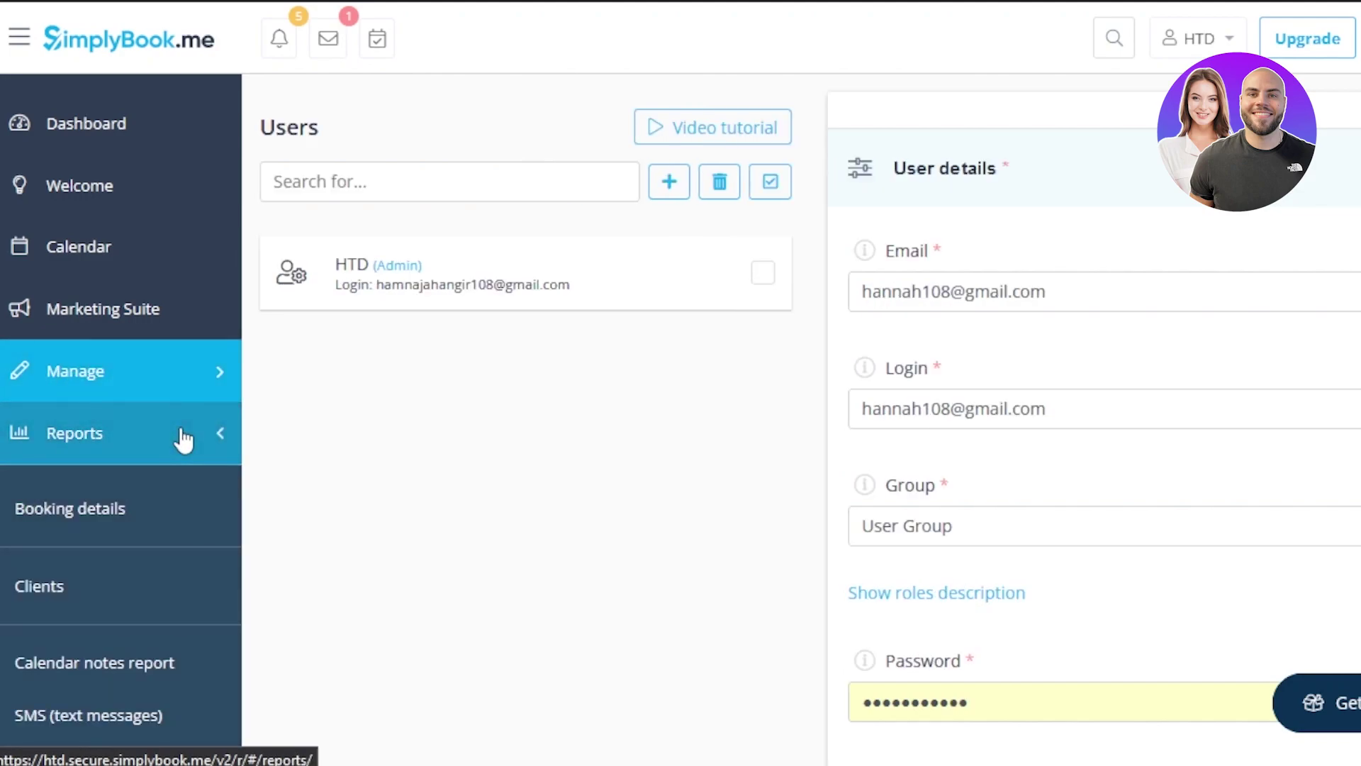
pyautogui.click(175, 505)
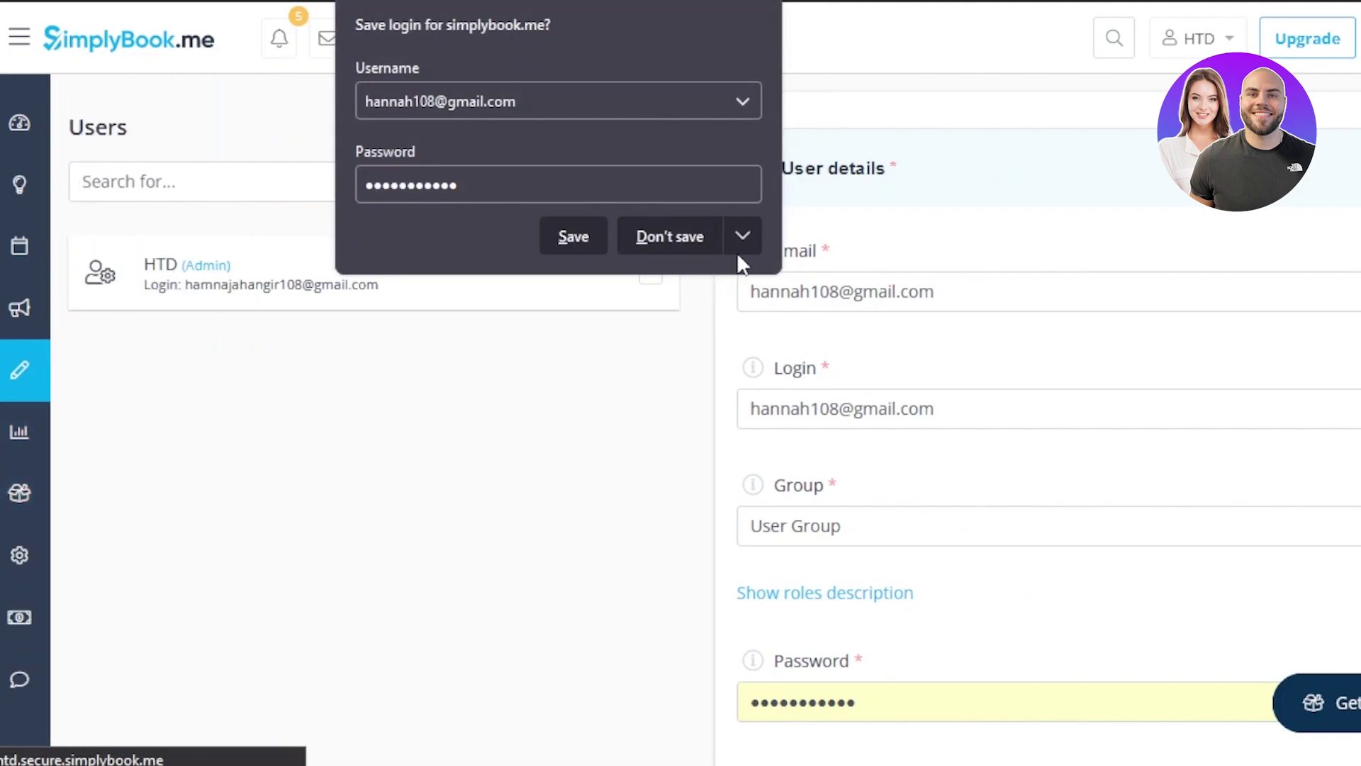
pyautogui.click(600, 361)
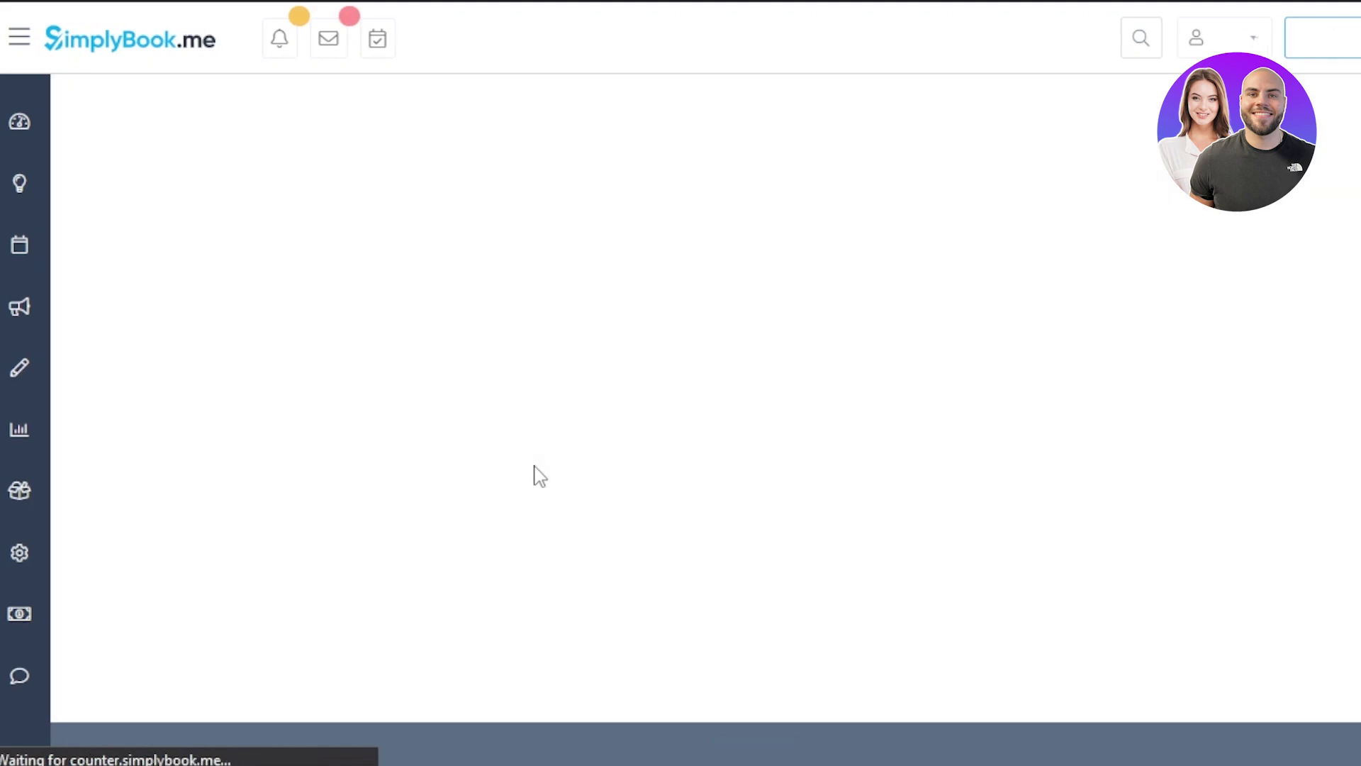
pyautogui.moveTo(67, 473)
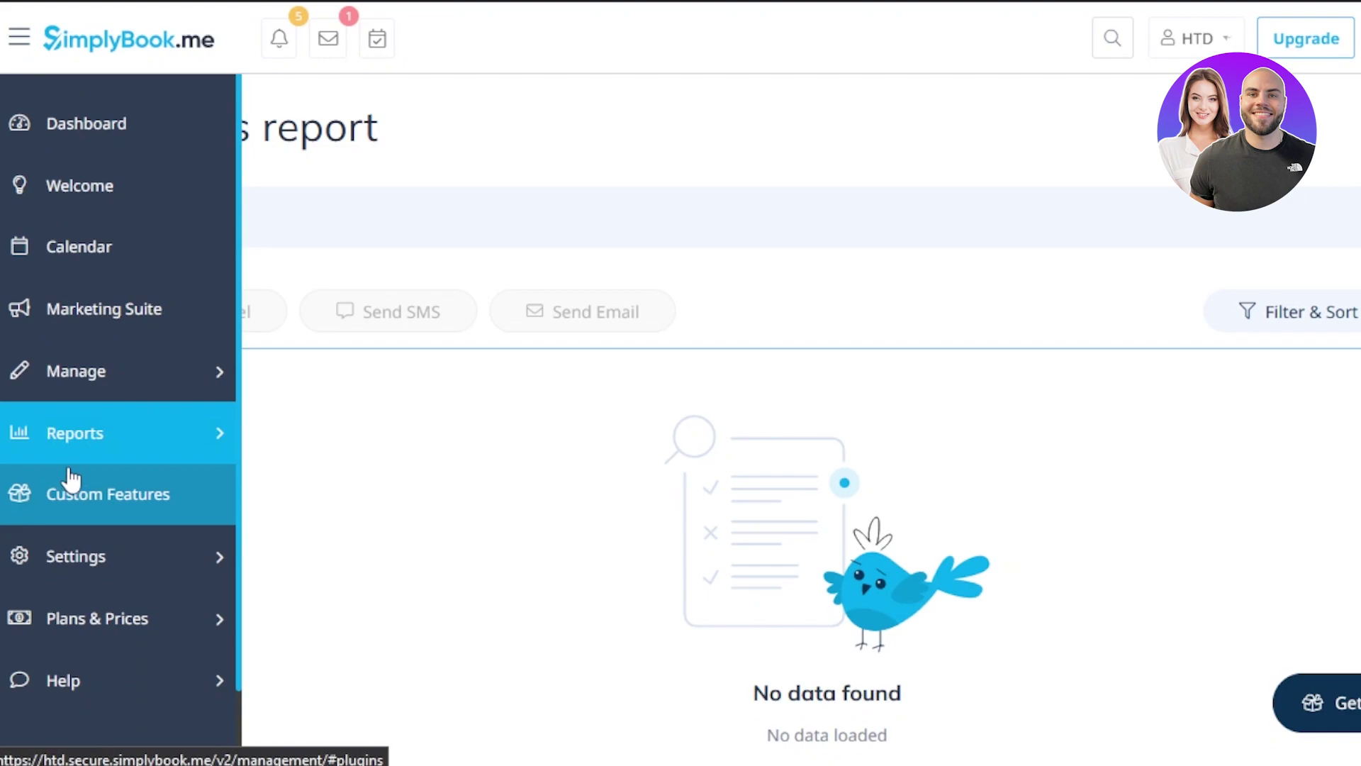
# Open the Marketing Suite and review the Booking.page, Facebook & Instagram, Google Business and Booking Website cards
pyautogui.click(151, 310)
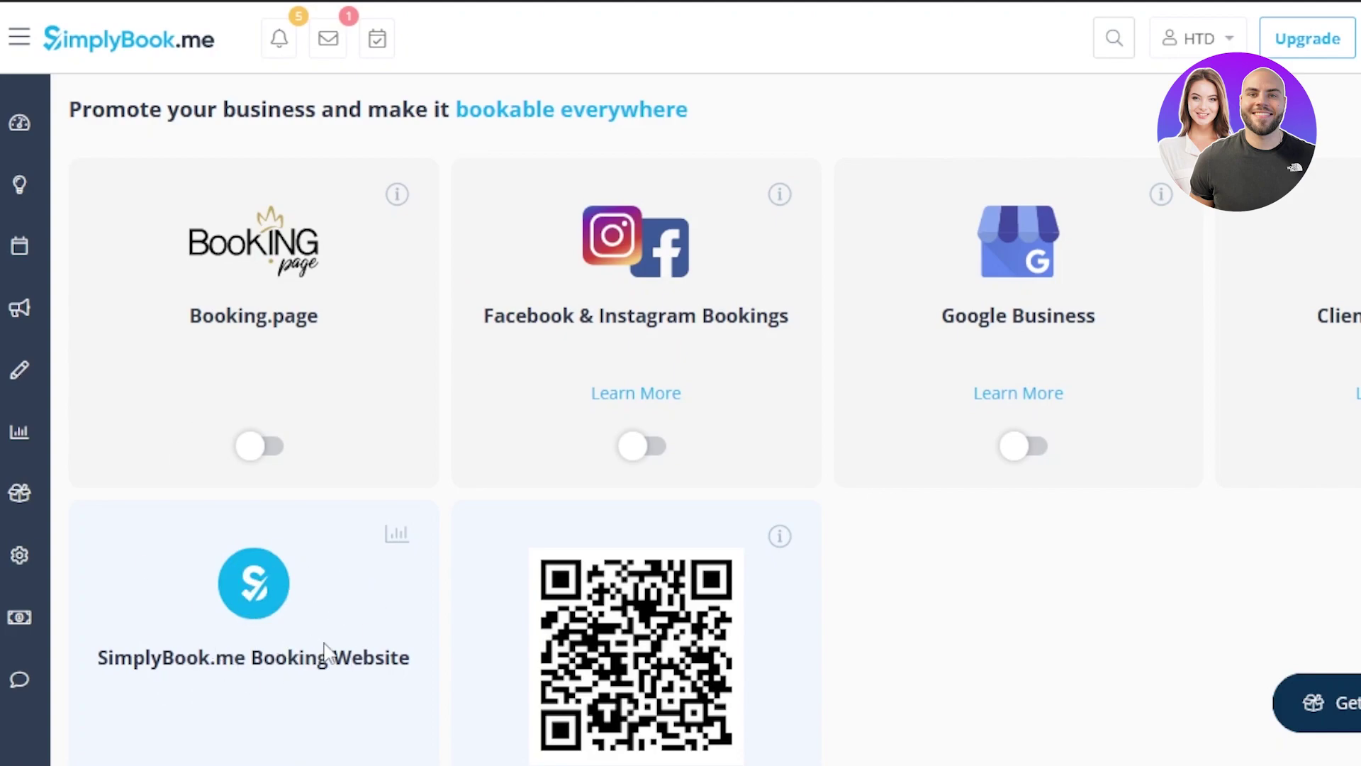
pyautogui.scroll(-10, 706, 418)
pyautogui.scroll(-9, 706, 419)
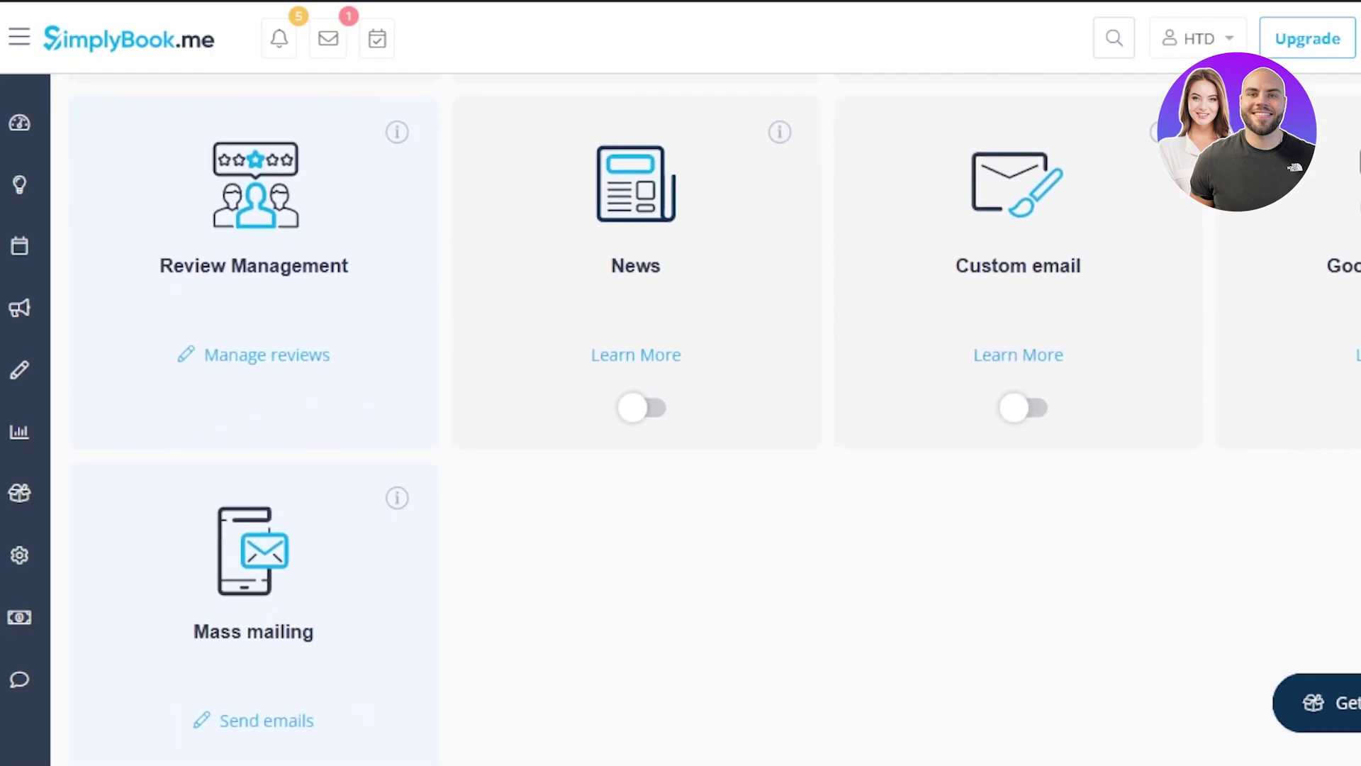
pyautogui.scroll(9, 705, 419)
pyautogui.scroll(-7, 706, 419)
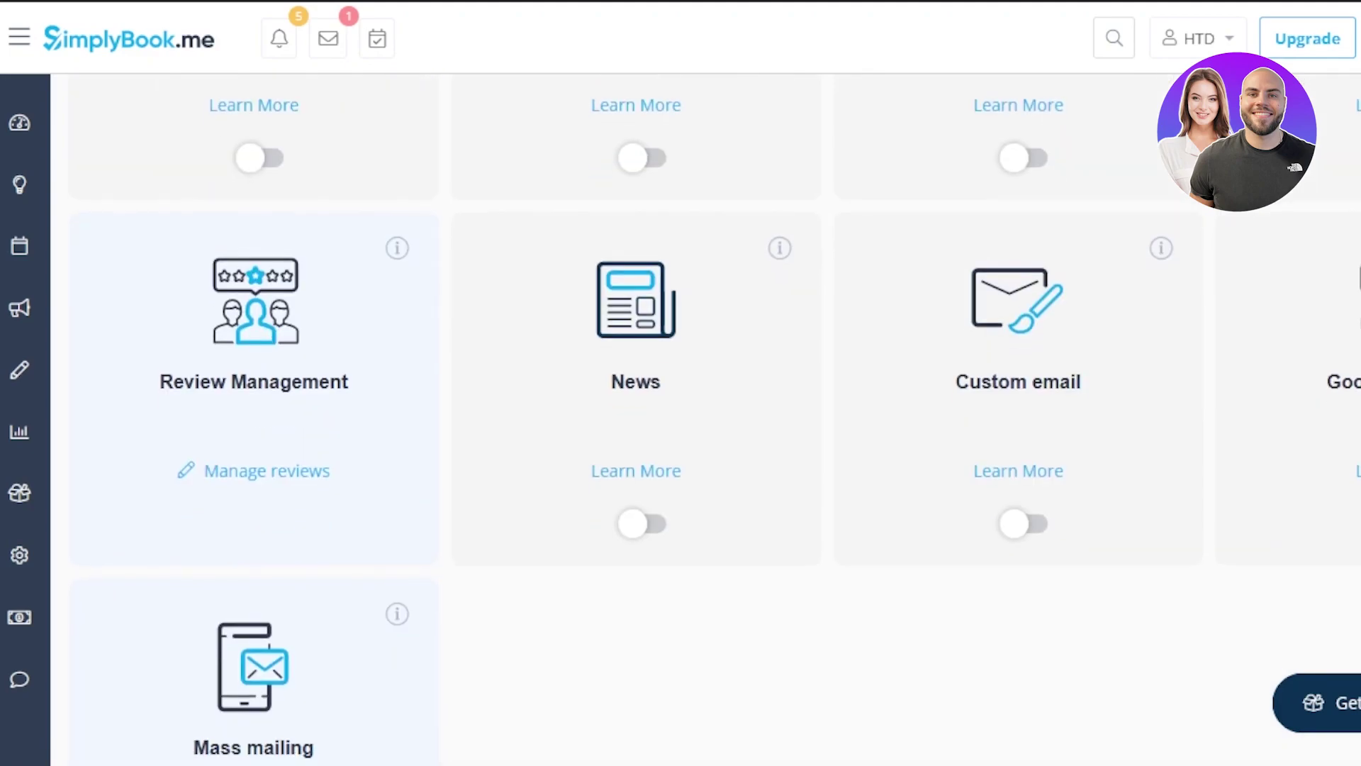
pyautogui.scroll(-2, 705, 418)
pyautogui.scroll(14, 705, 418)
pyautogui.scroll(-7, 706, 419)
pyautogui.scroll(-6, 705, 418)
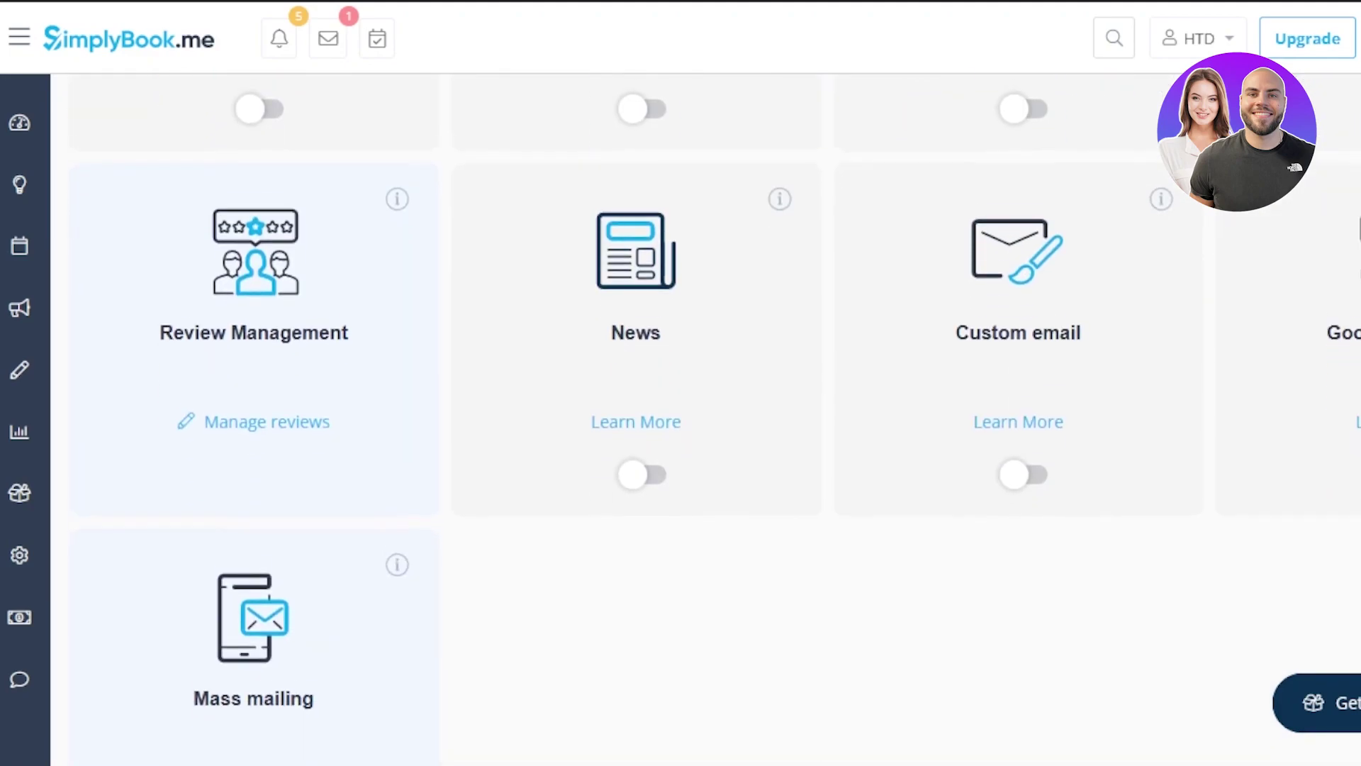
pyautogui.scroll(15, 937, 10)
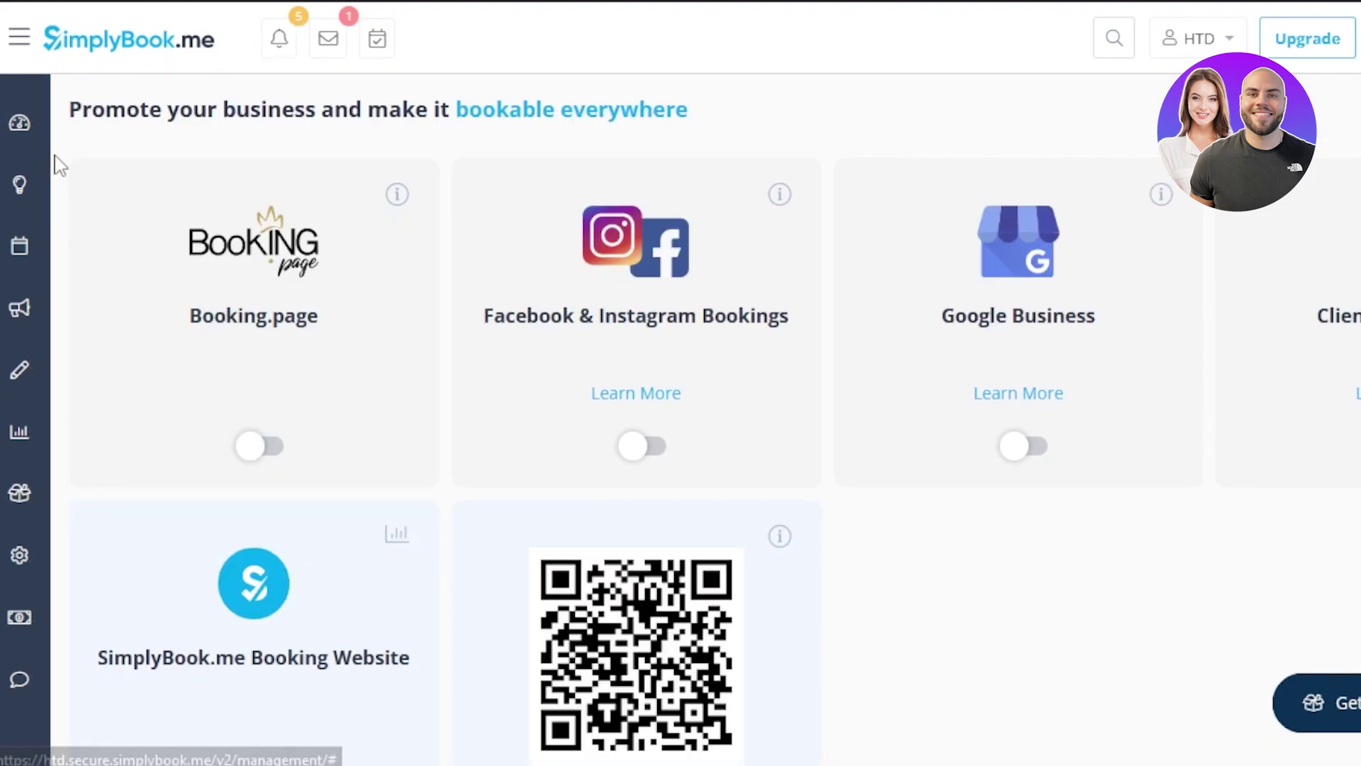
pyautogui.moveTo(37, 151)
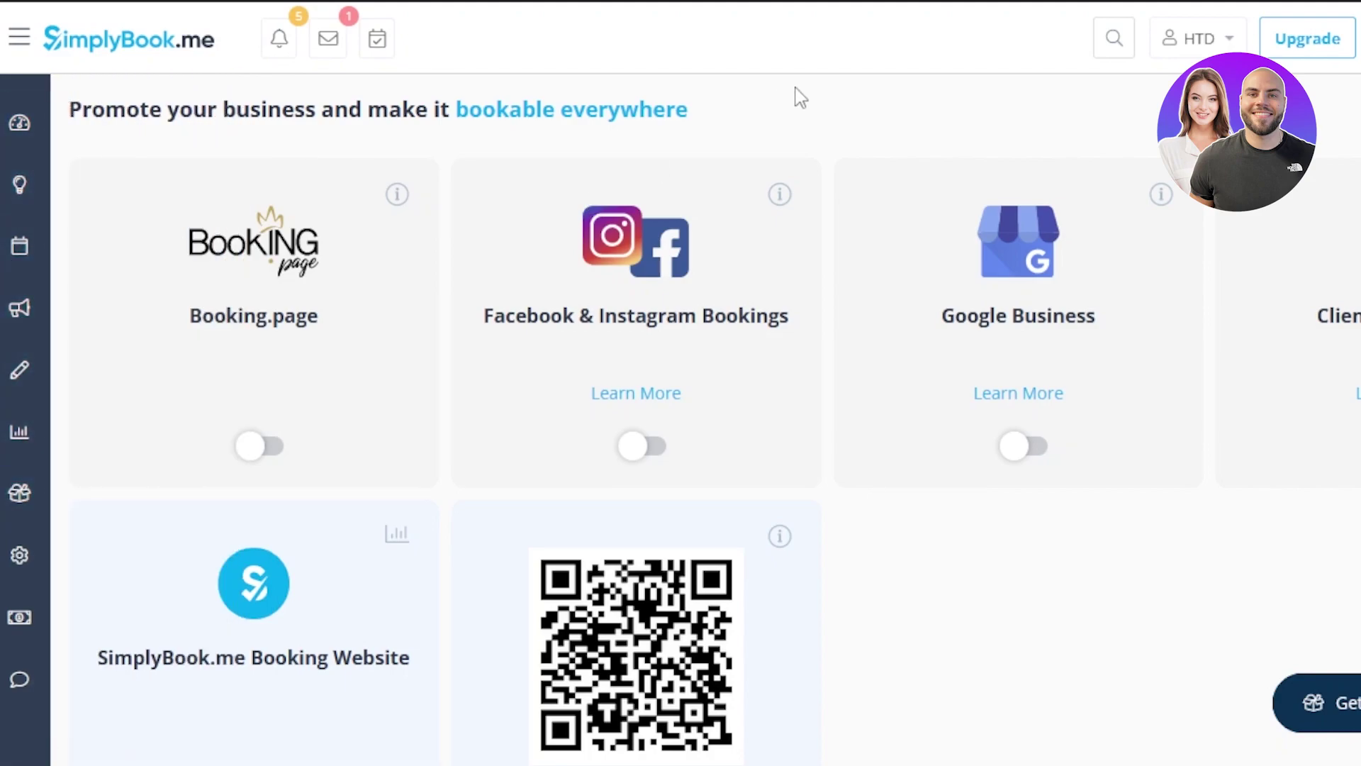
pyautogui.scroll(-5, 681, 425)
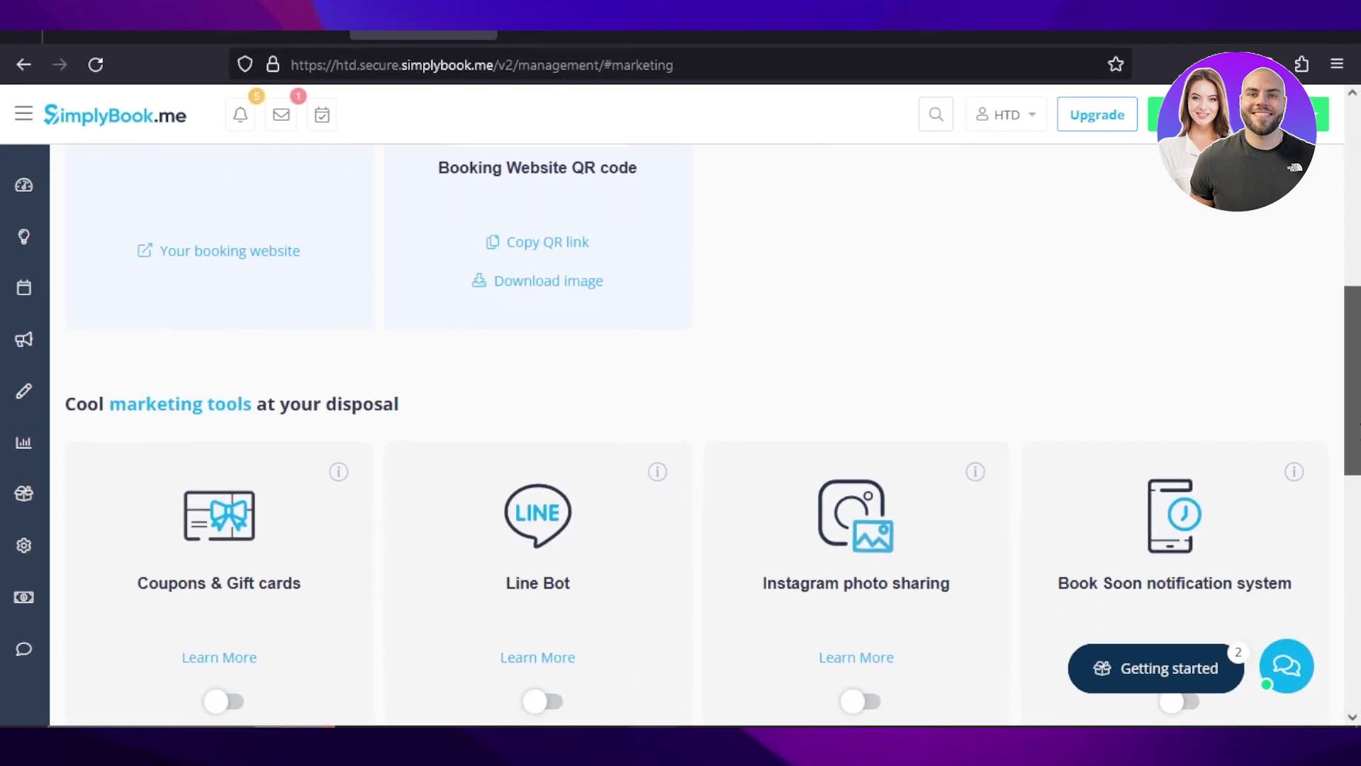
pyautogui.scroll(-5, 680, 425)
pyautogui.scroll(10, 681, 425)
pyautogui.scroll(2, 1356, 465)
pyautogui.scroll(-10, 1356, 464)
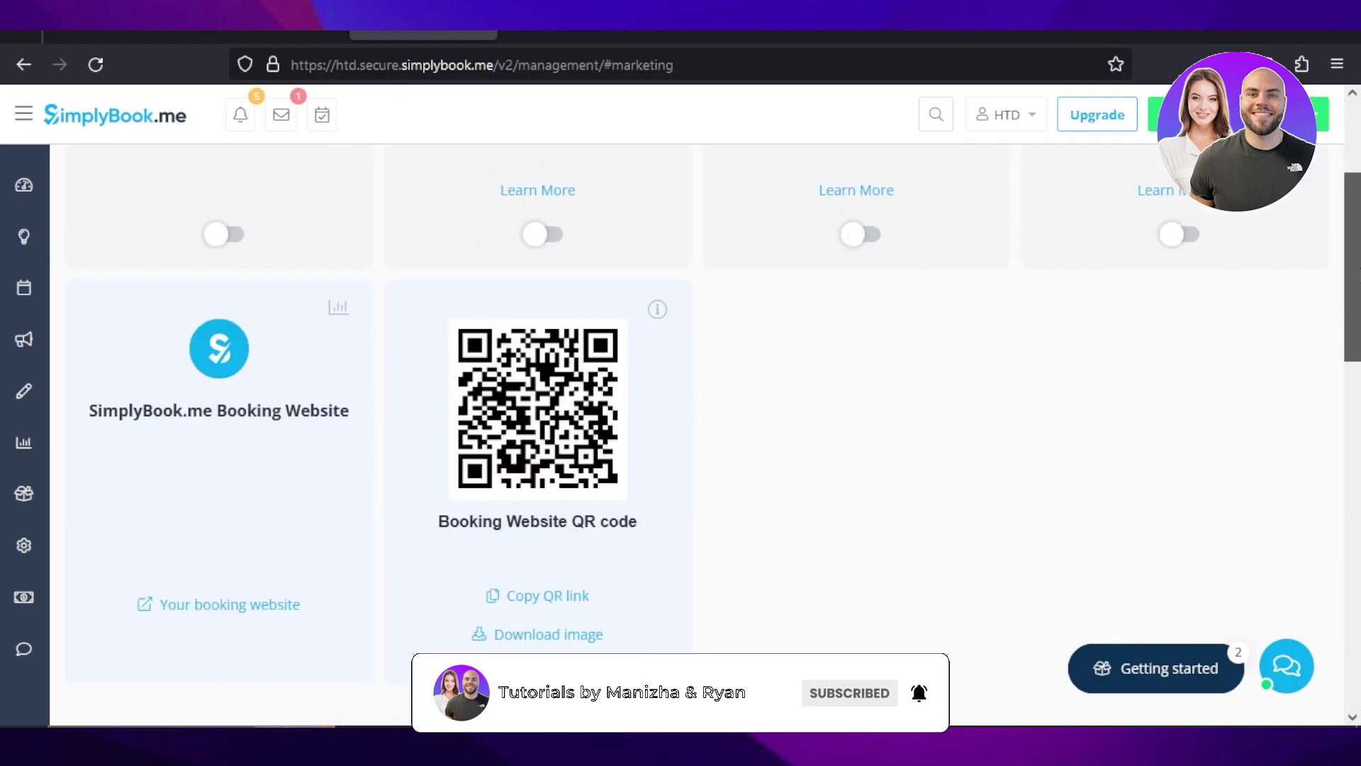